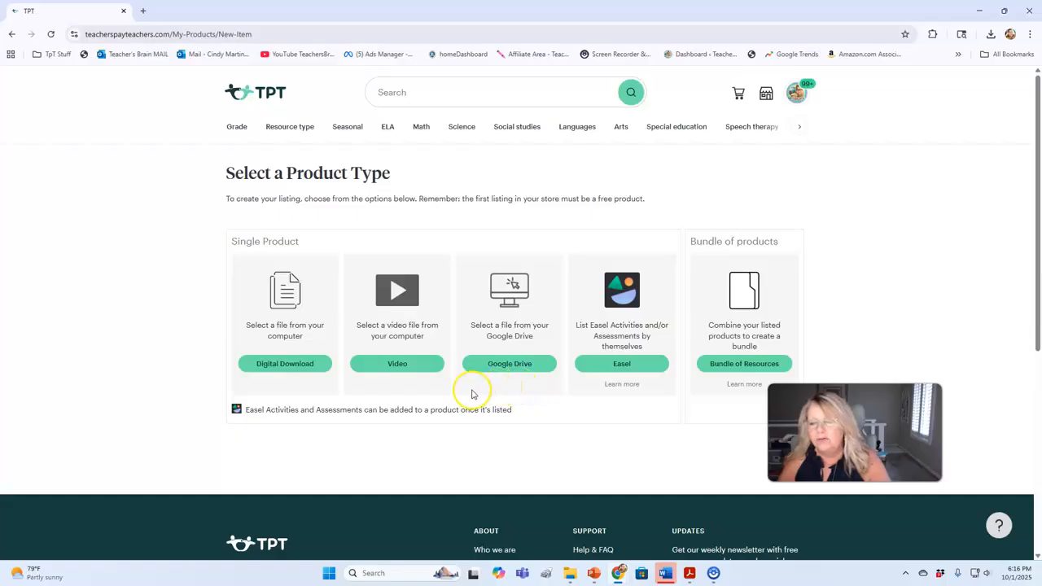
Step: Open the store's My Product Listings page
click(794, 101)
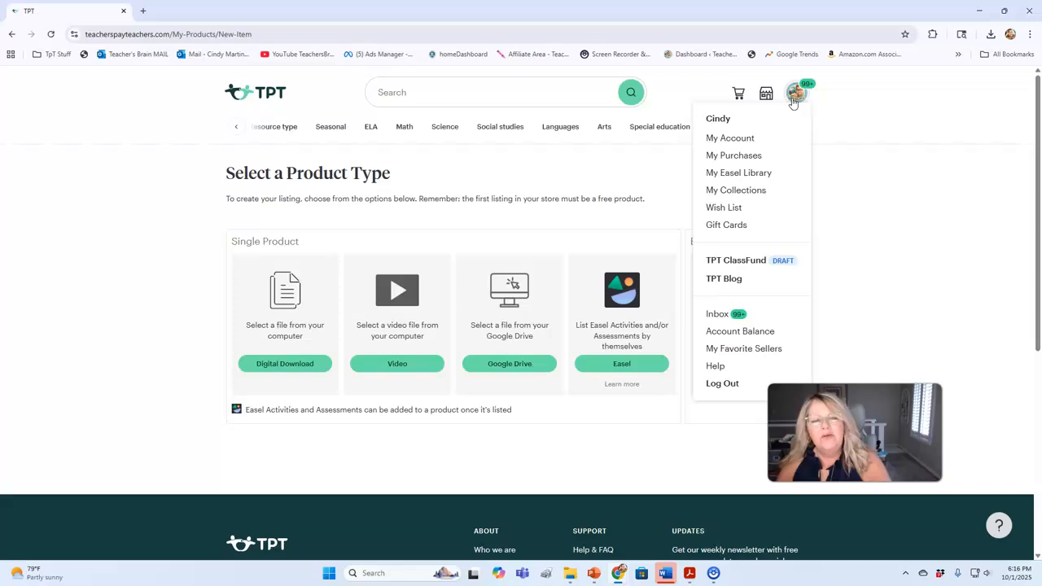
click(768, 96)
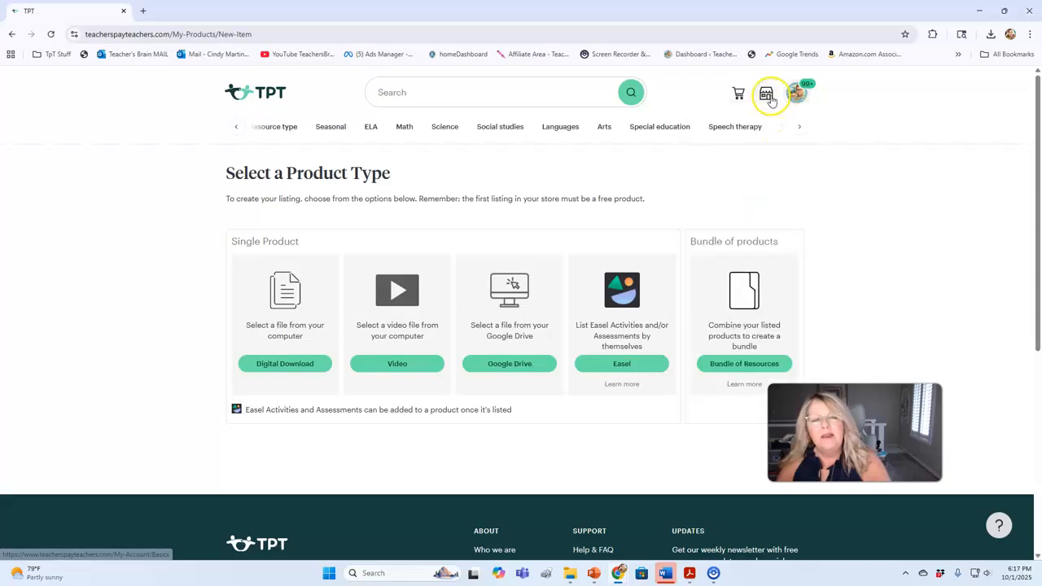
click(752, 157)
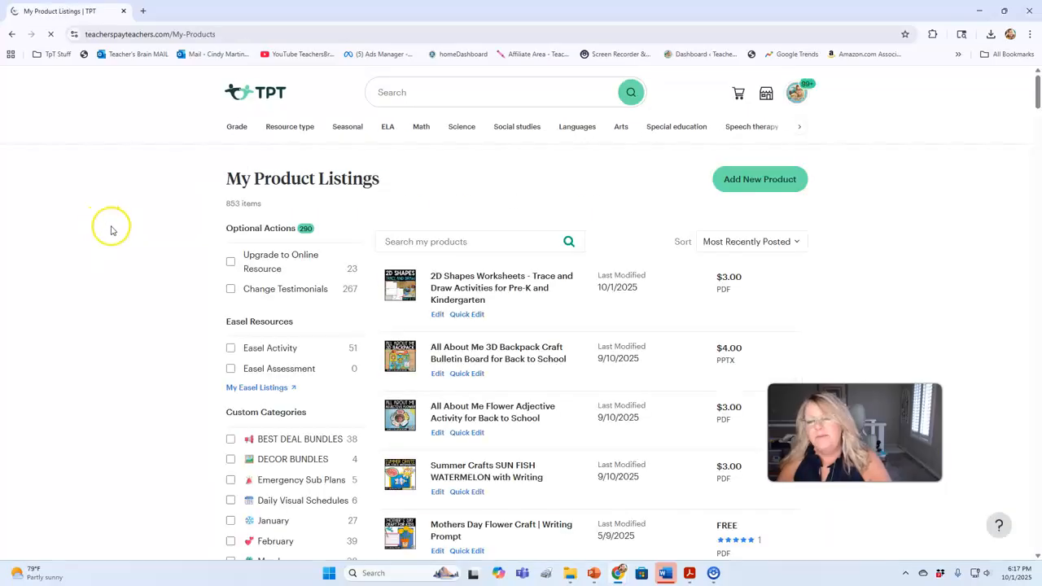
Step: Create a similar listing from the "2D Shapes Worksheets - Trace and Draw Activities for Pre-K and Kindergarten" product
click(467, 315)
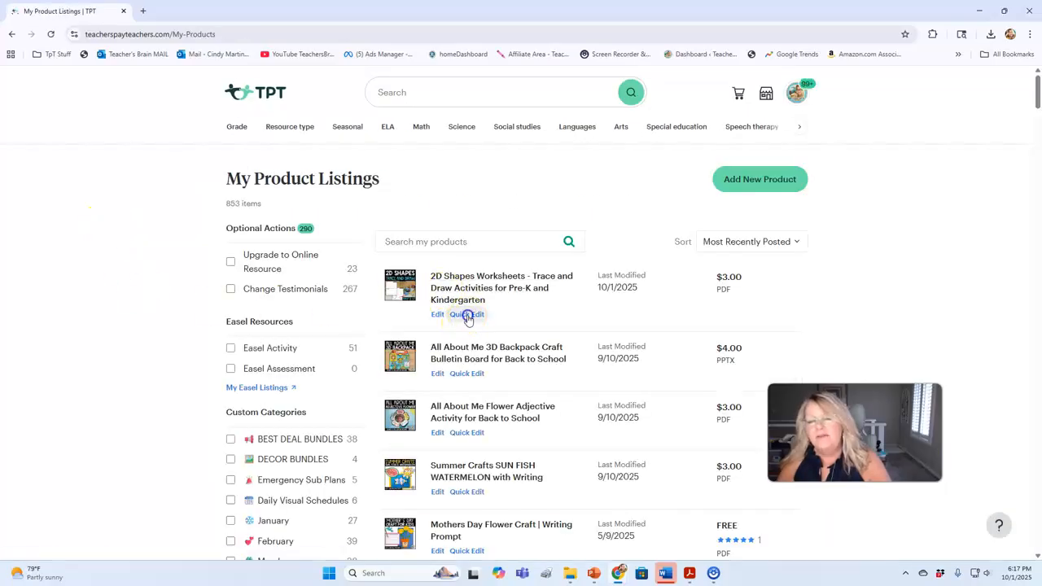
click(484, 352)
scroll(483, 352, down, 2)
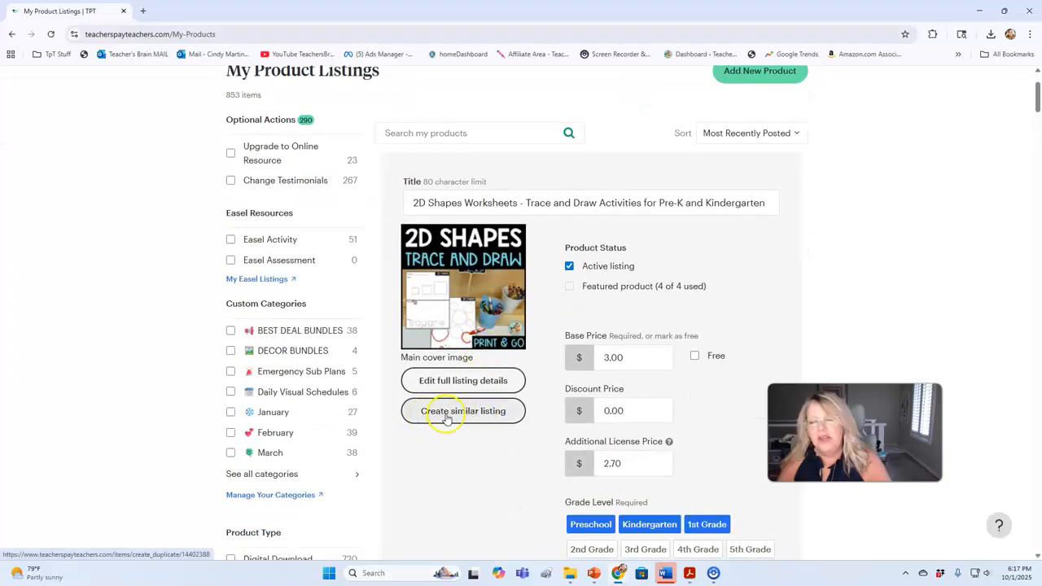
click(492, 412)
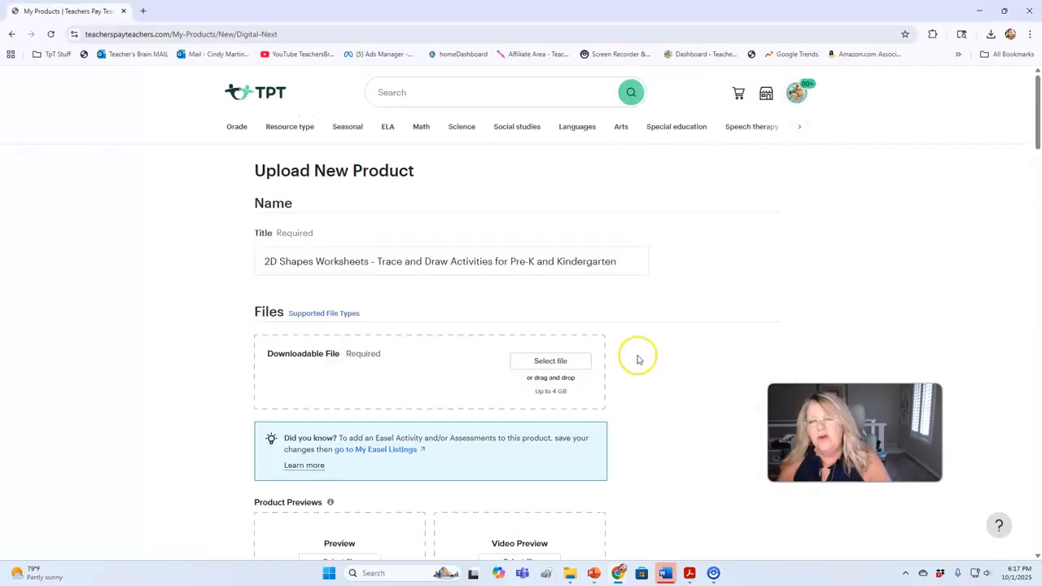
Step: Replace the new product's title with "SPOOKY Writing Sentence Building - Halloween"
click(285, 261)
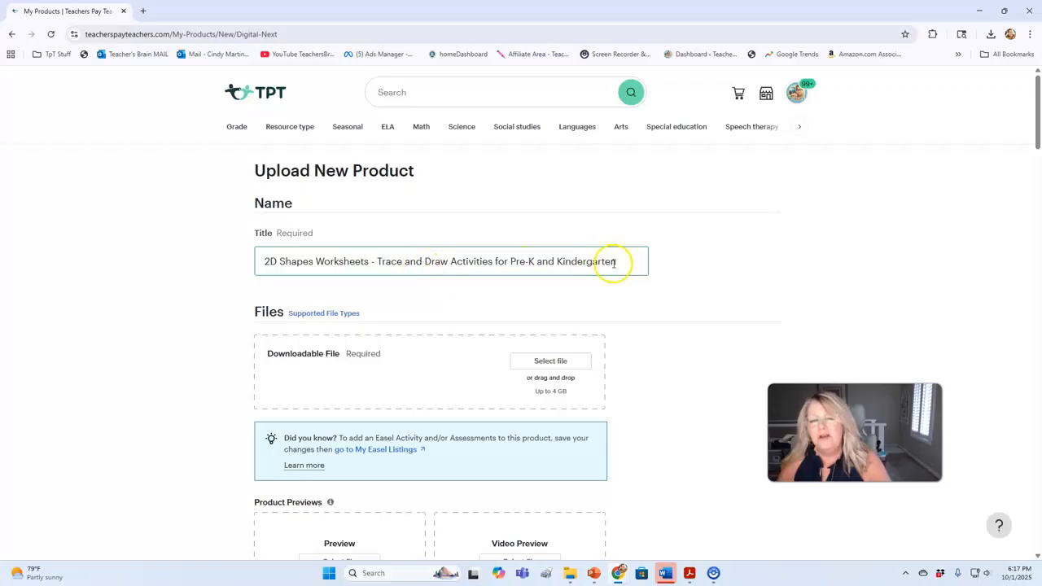
drag(618, 265, 255, 280)
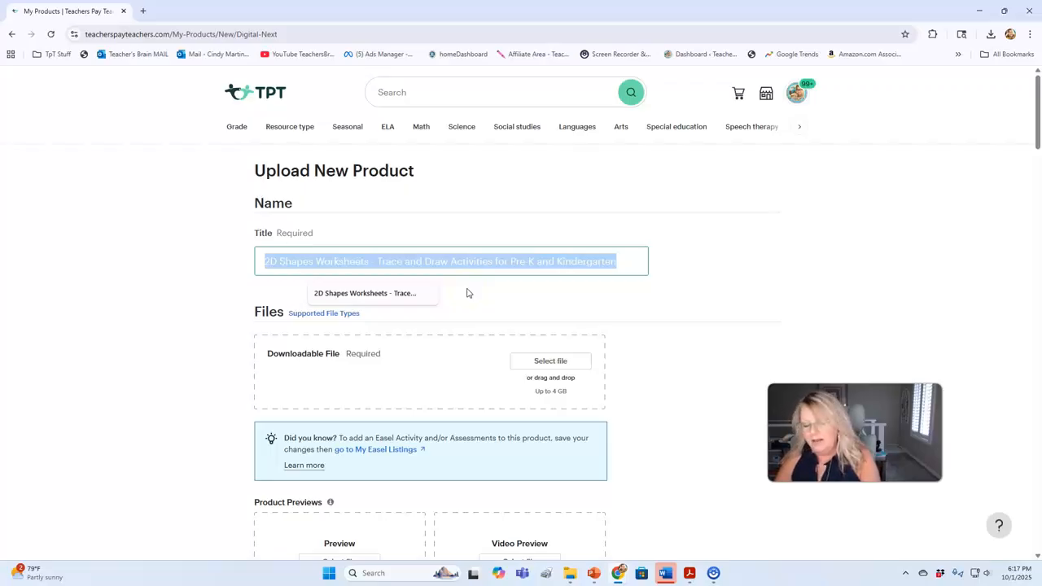
text(s)
key(BackSpace)
key(Caps_Lock)
text(SPOOKY Writing Sentence Buildi)
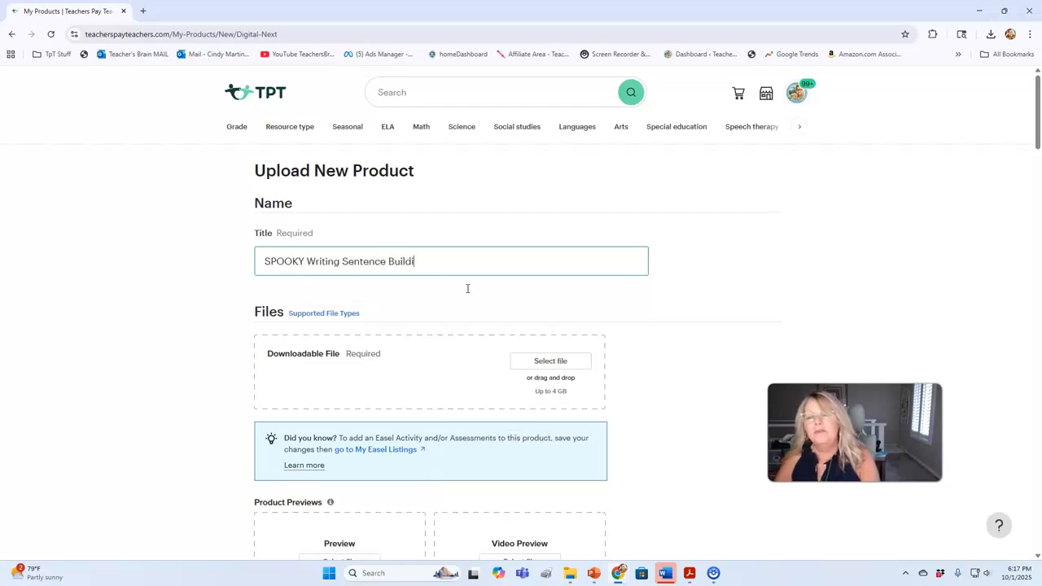
text(een)
Step: Check the site's search suggestions for "halloween ce" and add "Center" to the end of the product title
click(486, 88)
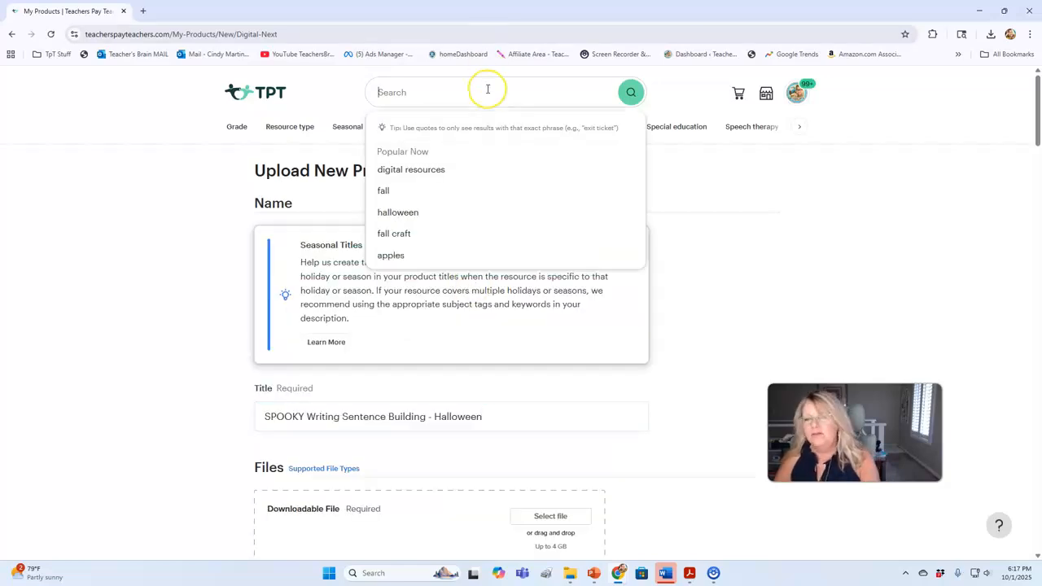
text(halloween ce)
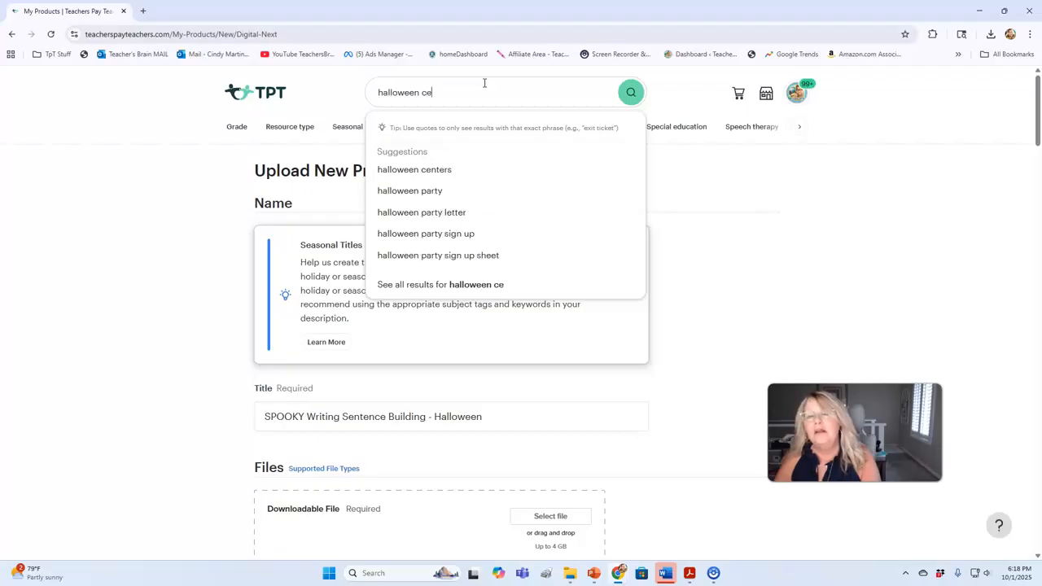
click(138, 275)
click(492, 414)
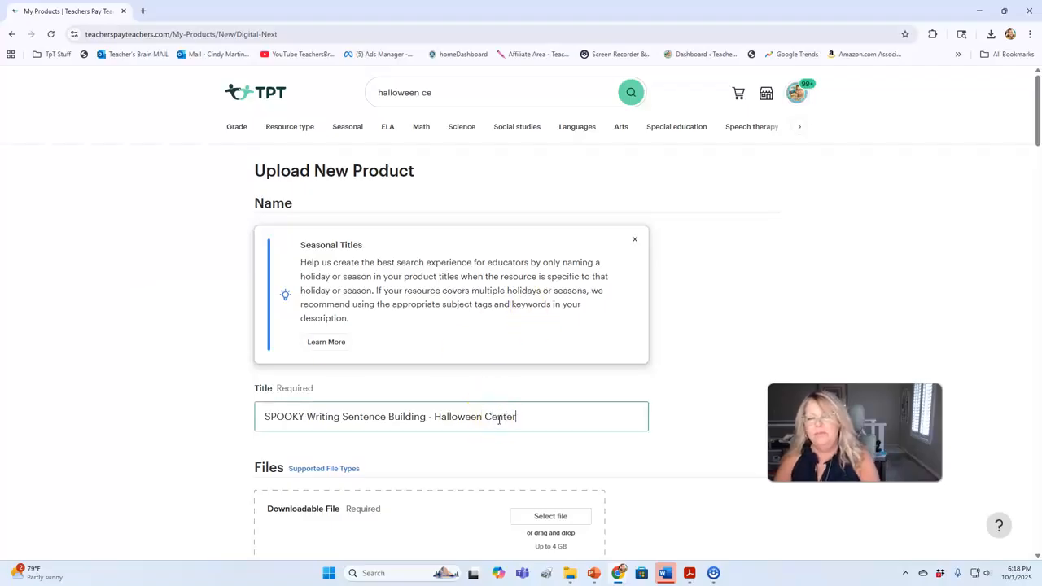
Step: Switch to File Explorer and search the TPT folder for "spooky"
scroll(354, 344, down, 3)
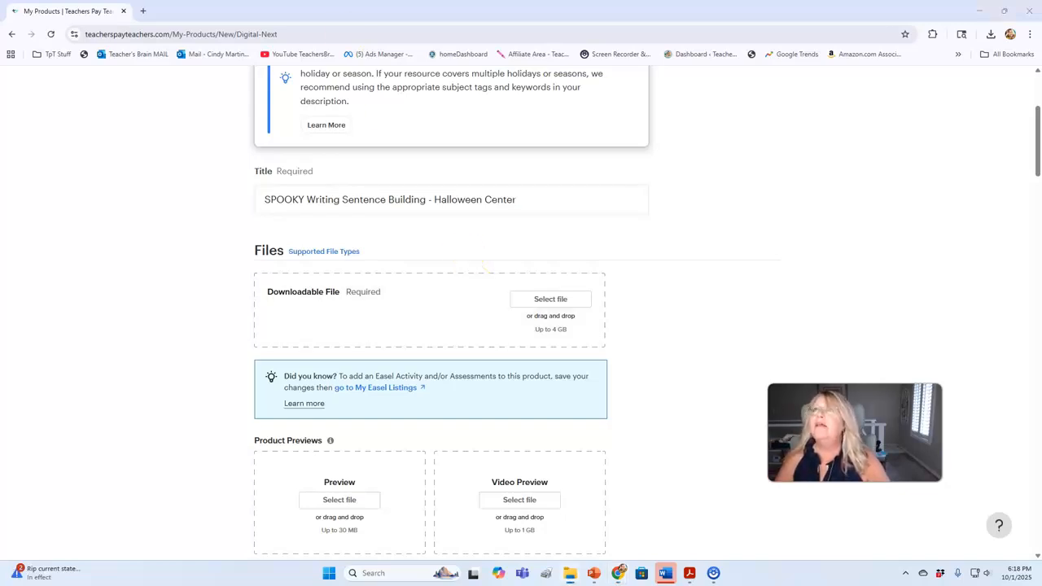
drag(0, 0, 619, 139)
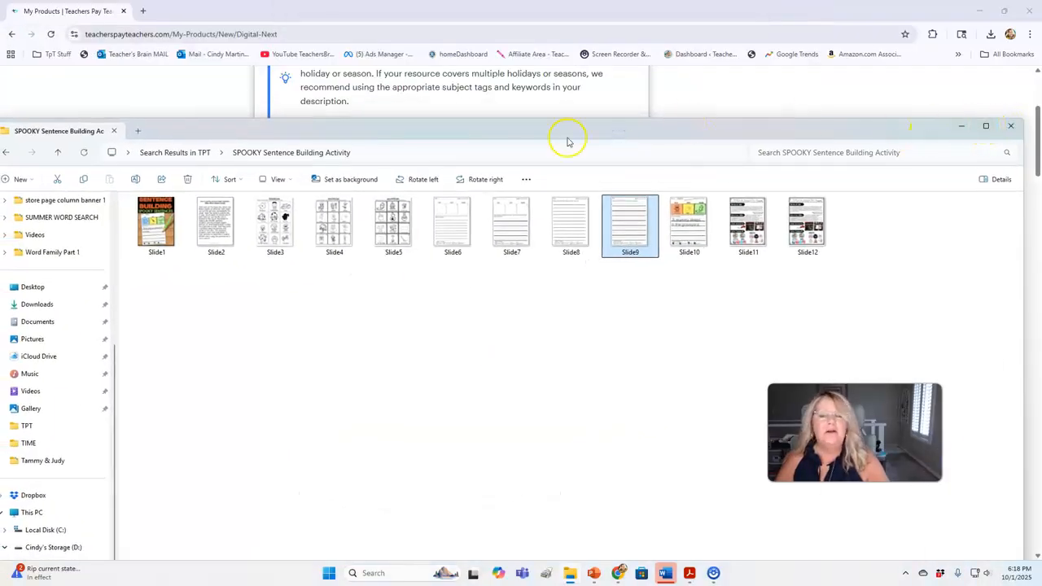
scroll(32, 312, up, 3)
scroll(36, 358, down, 4)
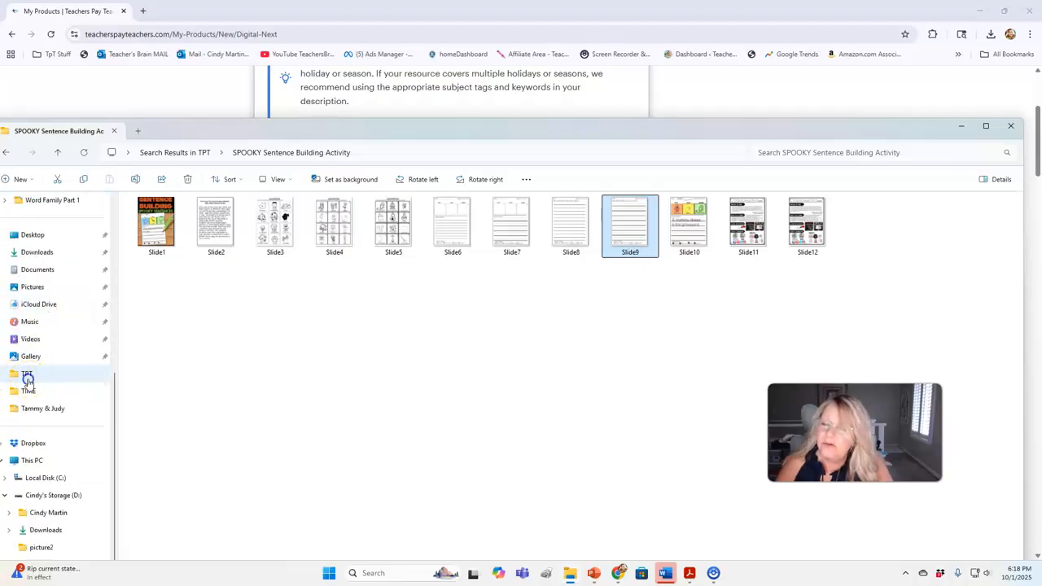
click(27, 378)
click(827, 155)
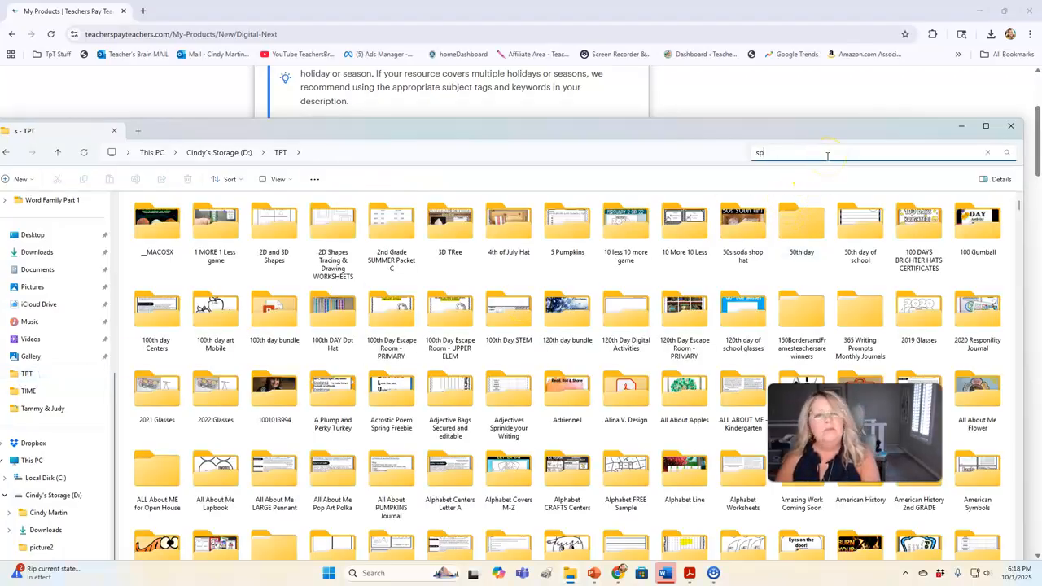
text(spooky)
key(Return)
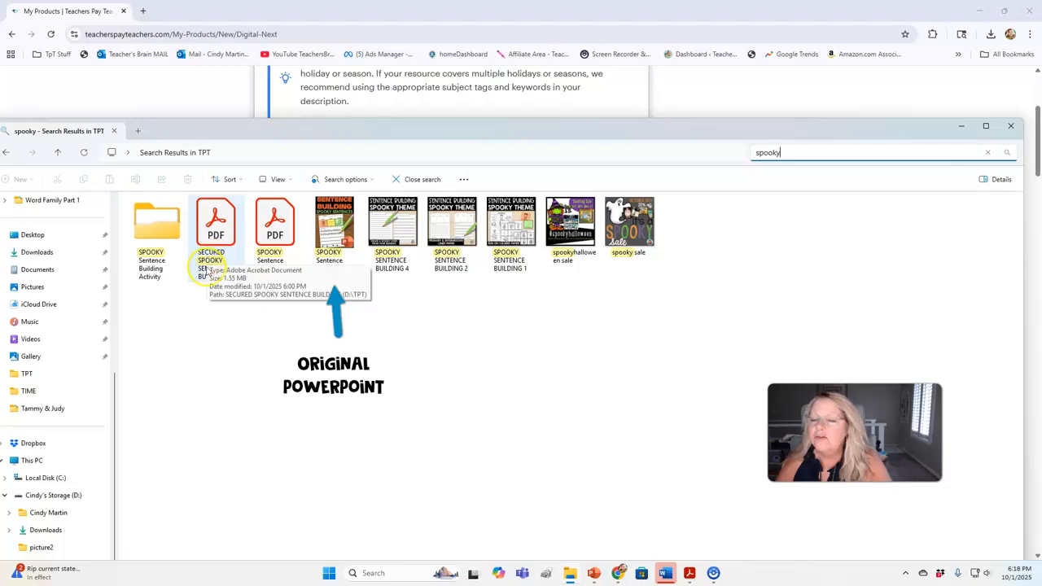
Step: Upload the "SECURED SPOOKY SENTENCE BUILDING" PDF as the listing's downloadable file
drag(297, 124, 318, 334)
click(236, 442)
drag(237, 442, 350, 286)
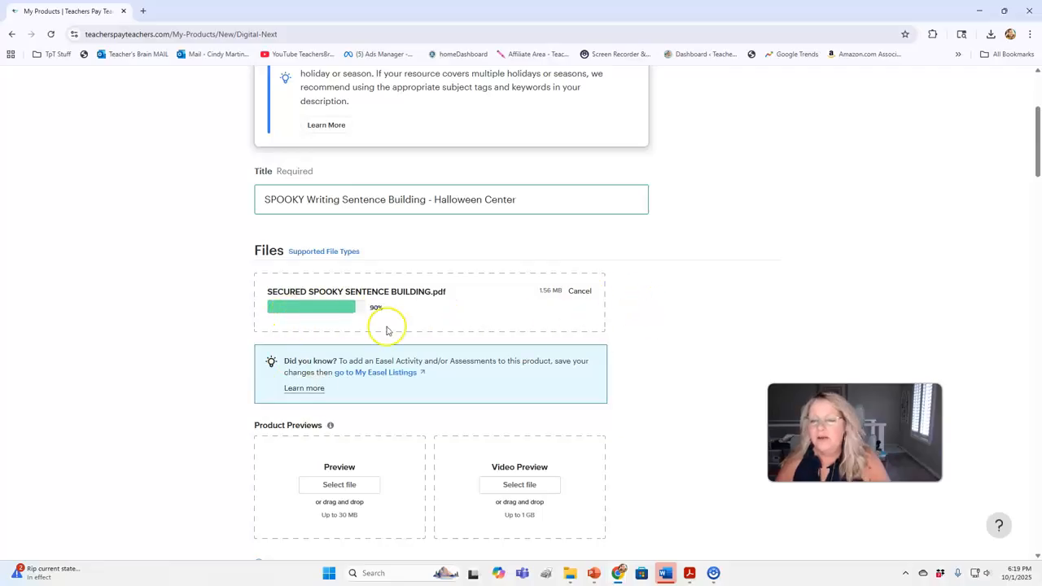
Step: Preview the auto-generated thumbnails and change the thumbnail option to "Upload thumbnails now"
scroll(210, 363, down, 2)
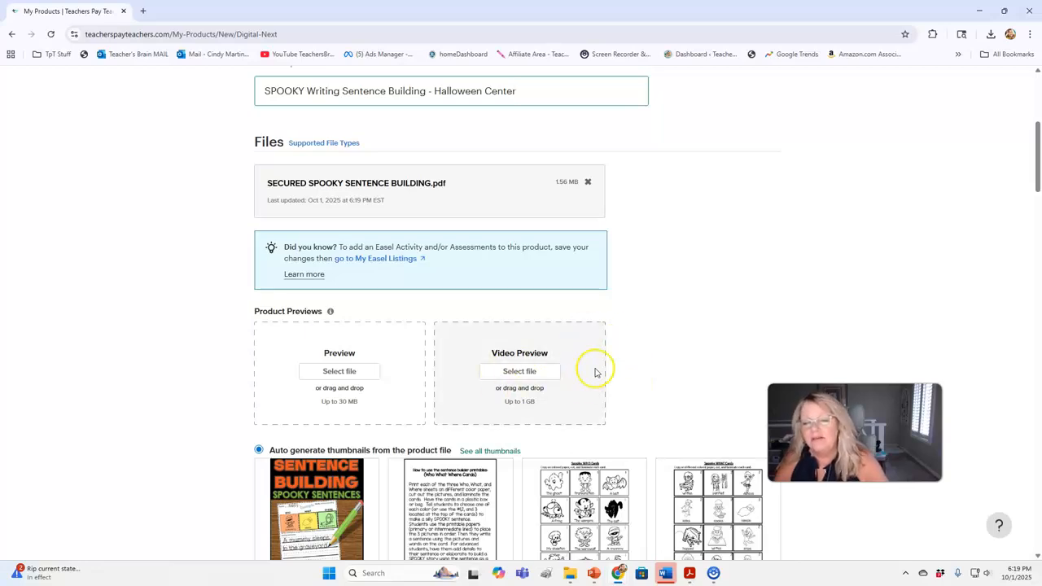
scroll(673, 330, down, 2)
mouse_move(292, 335)
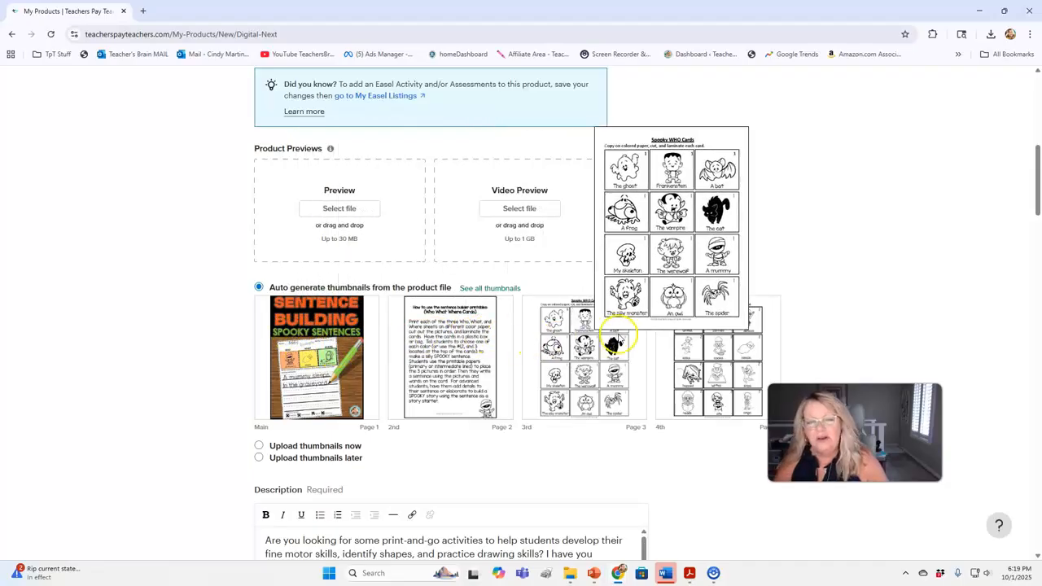
mouse_move(728, 325)
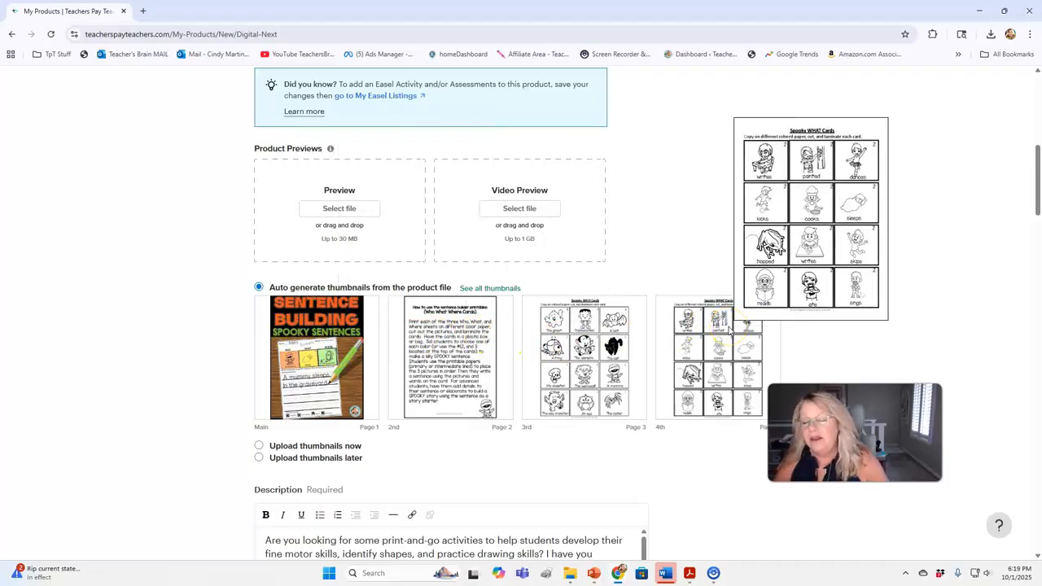
click(259, 446)
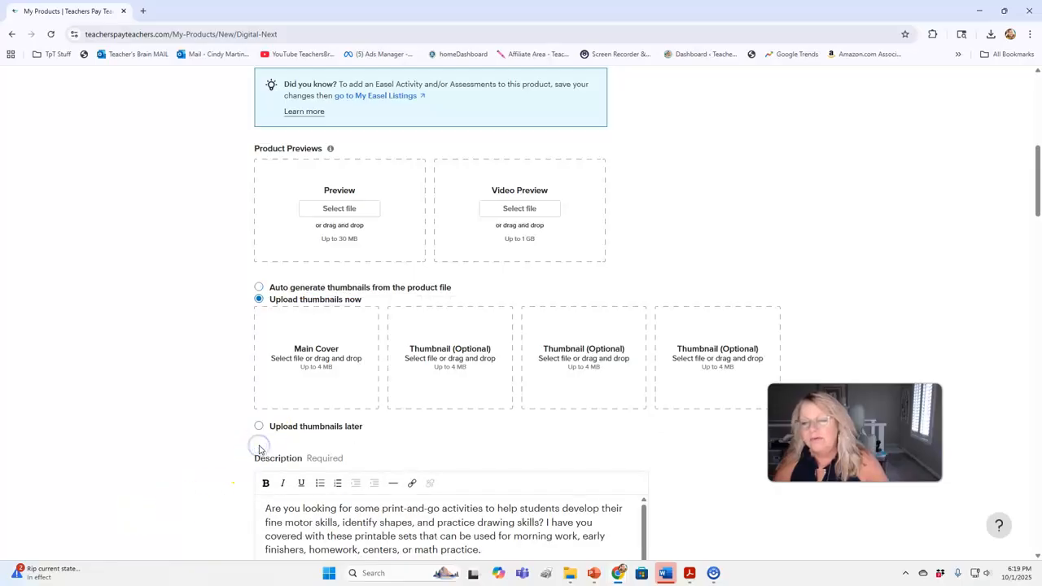
Step: Upload the images SPOOKY SENTENCE BUILDING 1, 2 and 4, in that order, to the three optional thumbnail slots
click(570, 576)
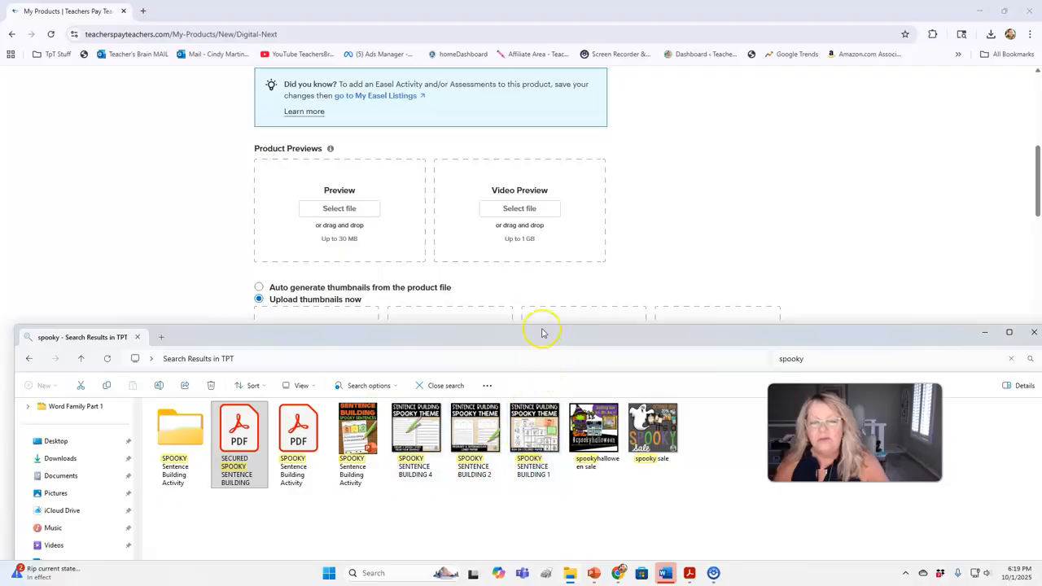
drag(545, 336, 560, 409)
drag(553, 498, 443, 363)
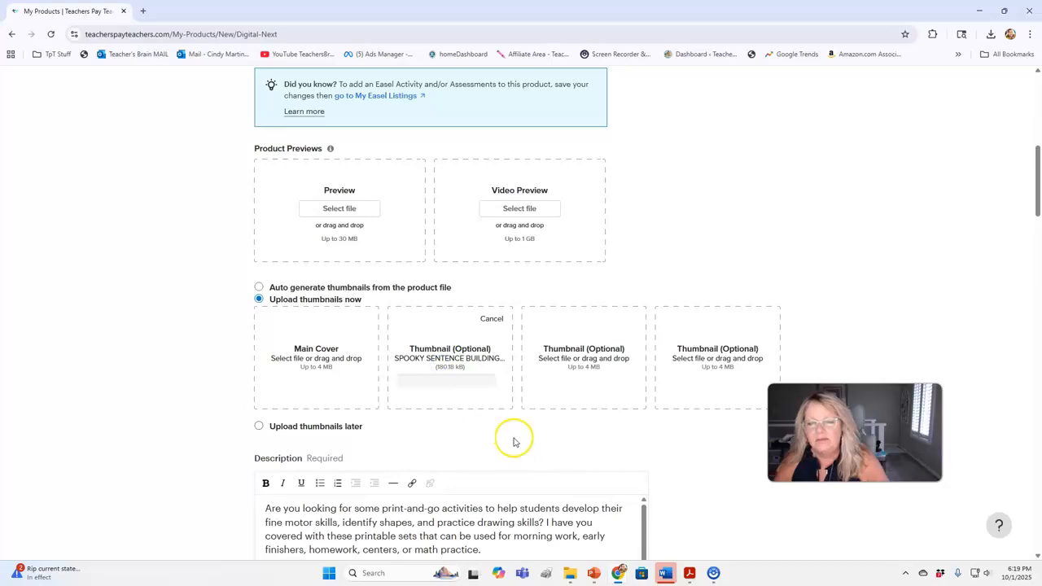
click(575, 572)
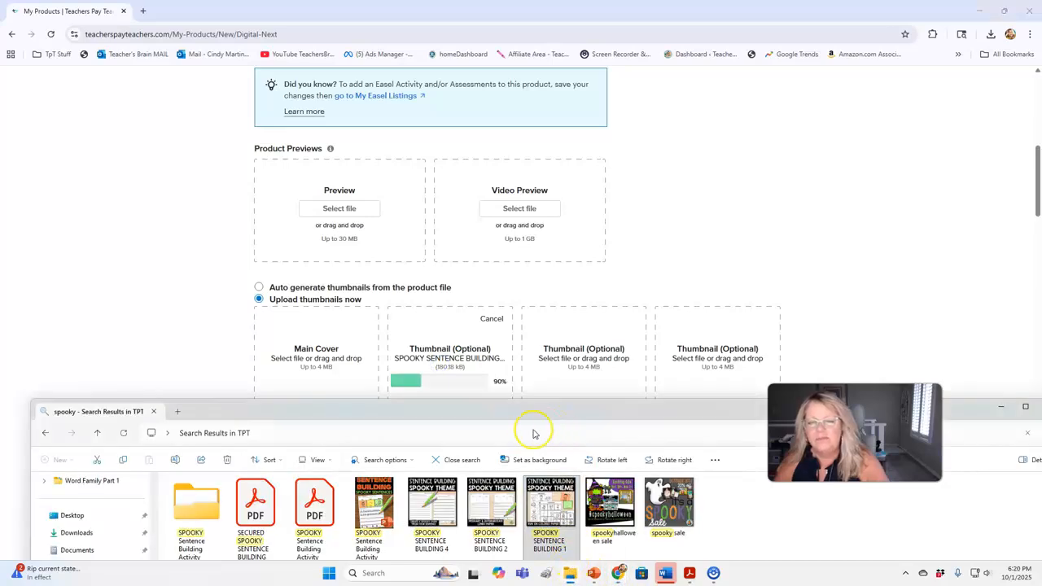
drag(501, 511, 576, 346)
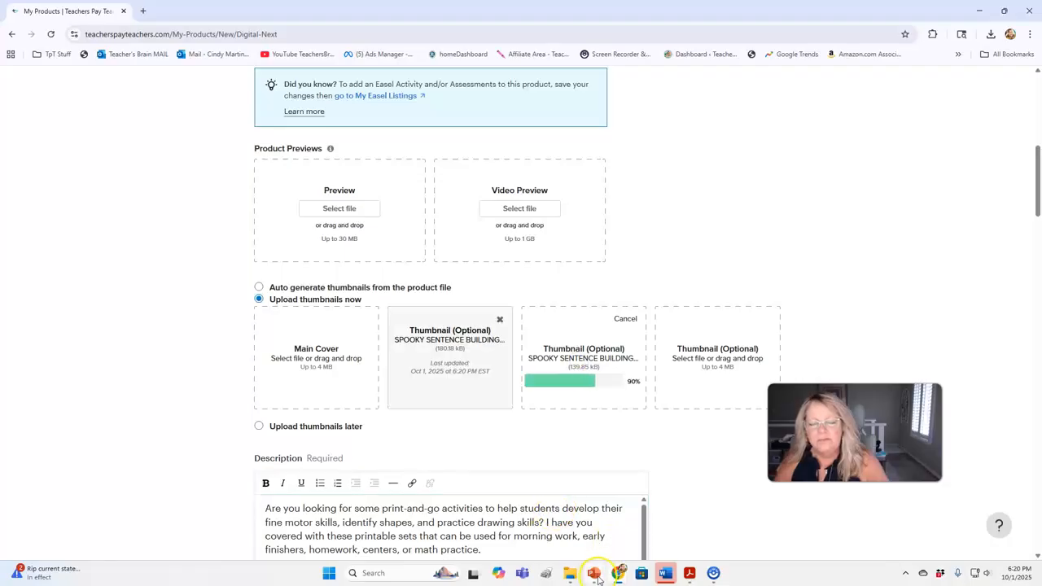
click(572, 578)
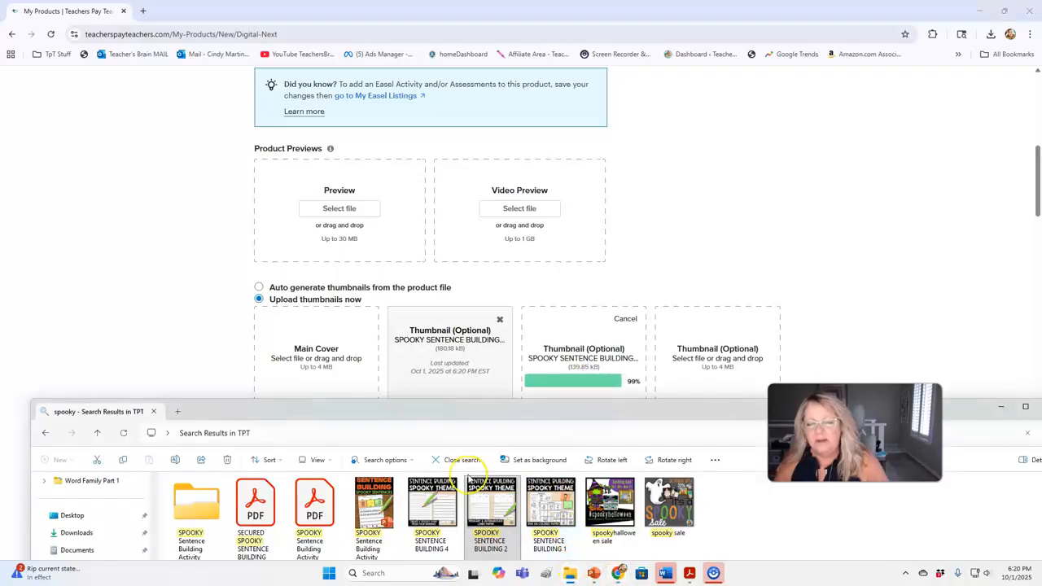
click(430, 514)
drag(429, 514, 712, 374)
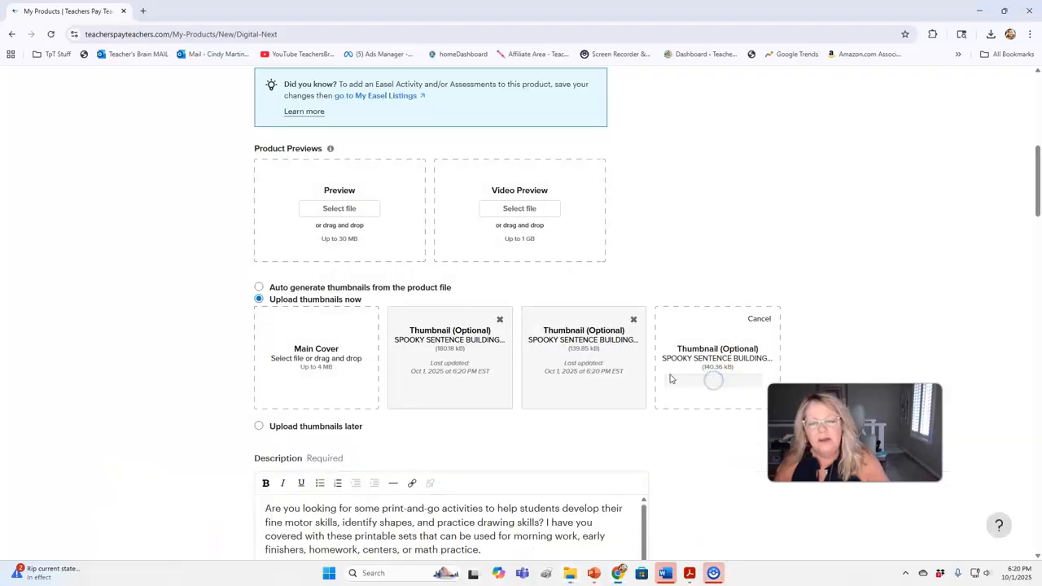
Step: Search the TPT folder for "spook cover" and upload the SPOOKIN SENTENCE BUILDING COVER image as the main cover
click(570, 576)
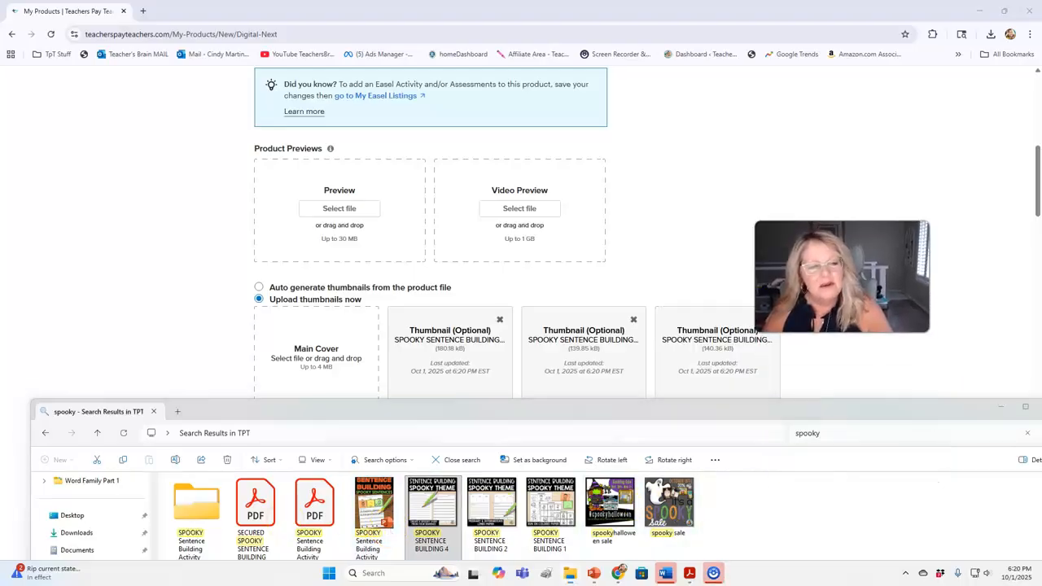
click(840, 433)
drag(804, 433, 794, 434)
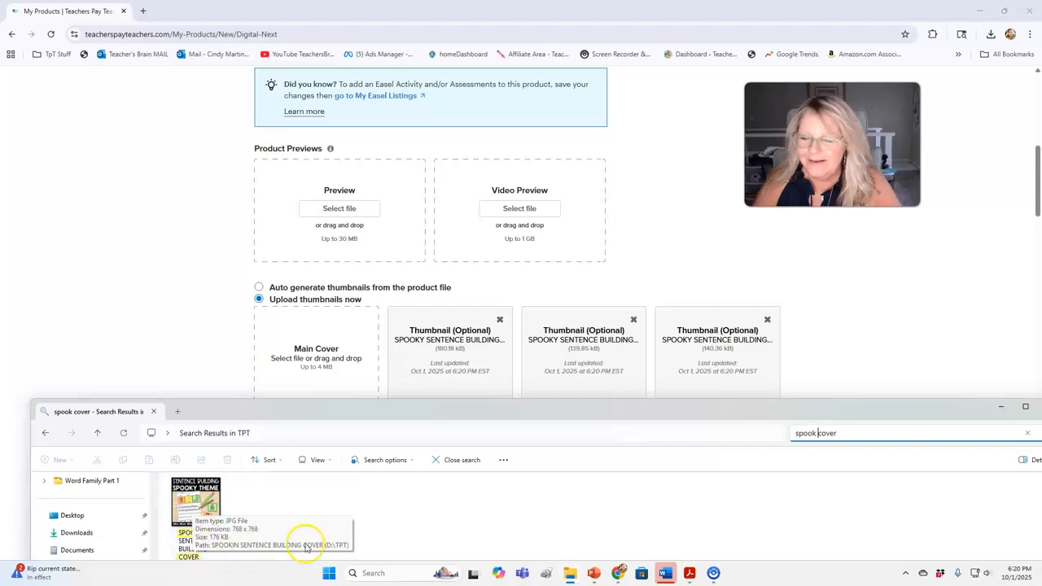
click(190, 552)
drag(198, 519, 339, 366)
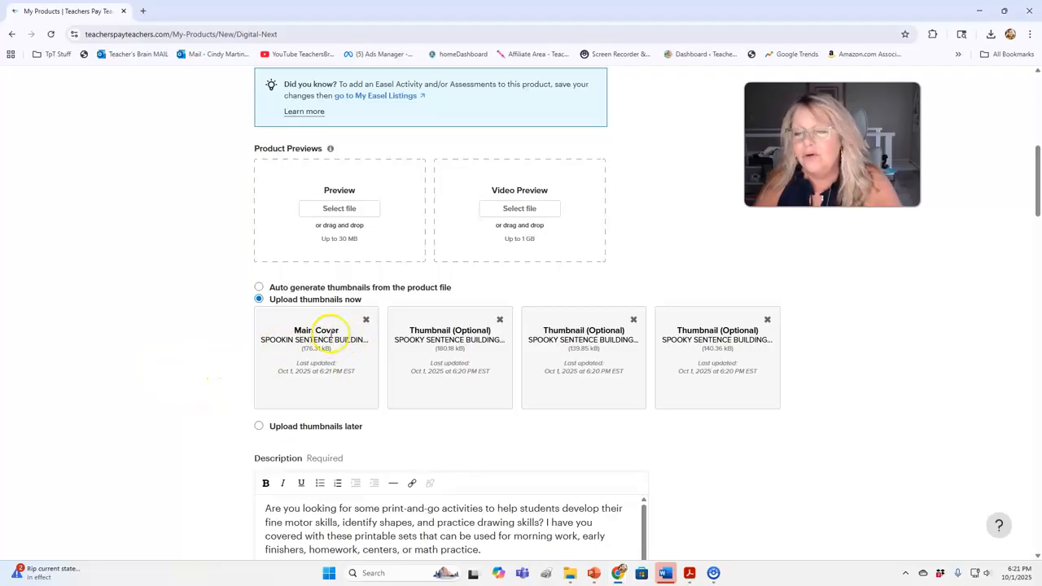
Step: In the description's opening question, replace the wording after "print-and-go" with "Halloween themed activites to help students learn sentence building?"
scroll(147, 412, down, 3)
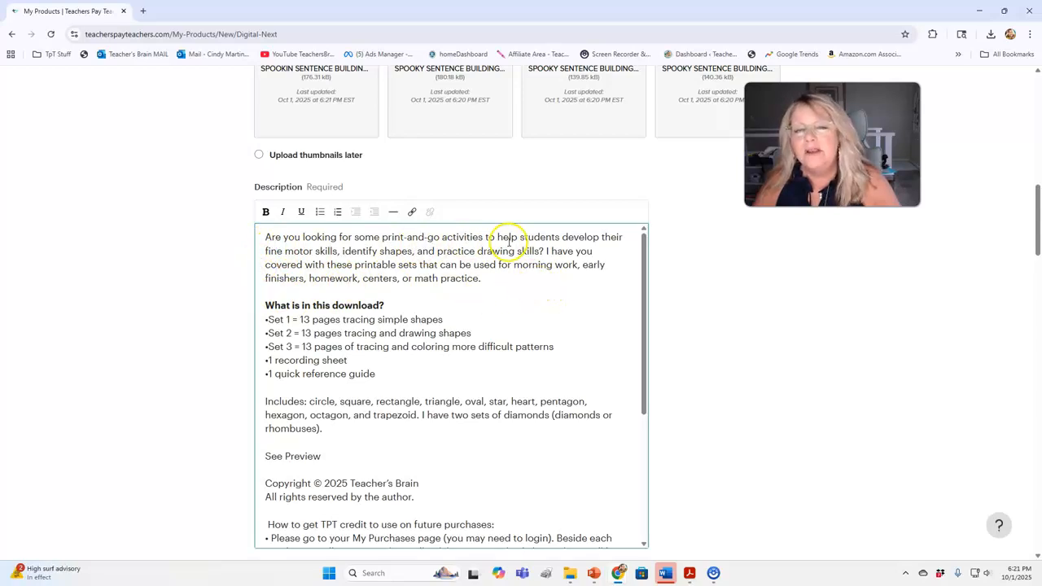
mouse_move(543, 250)
mouse_down()
mouse_move(530, 236)
mouse_move(442, 243)
mouse_up()
text(Halloween themed activites )
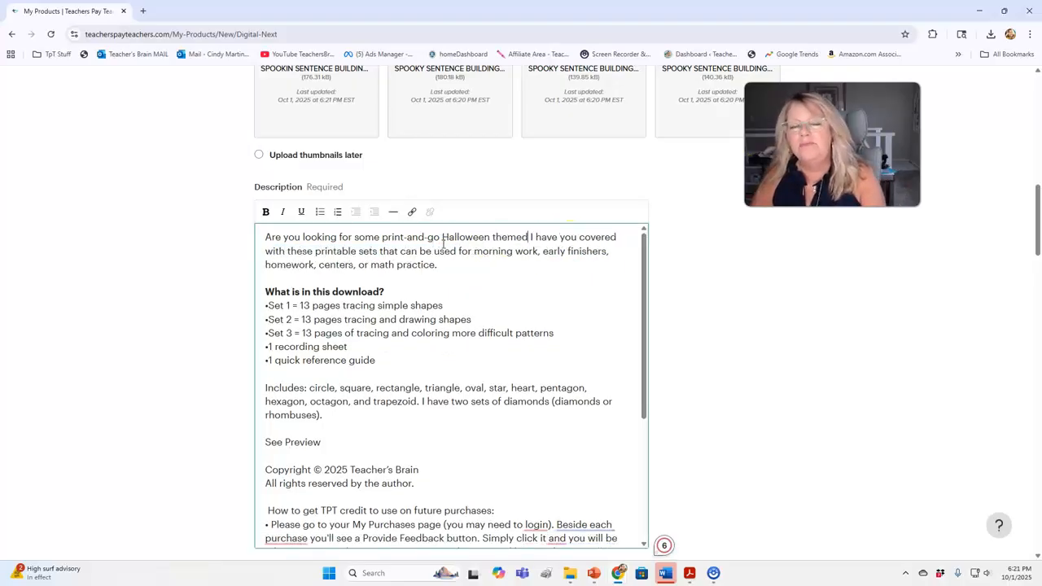
text(to help students lea)
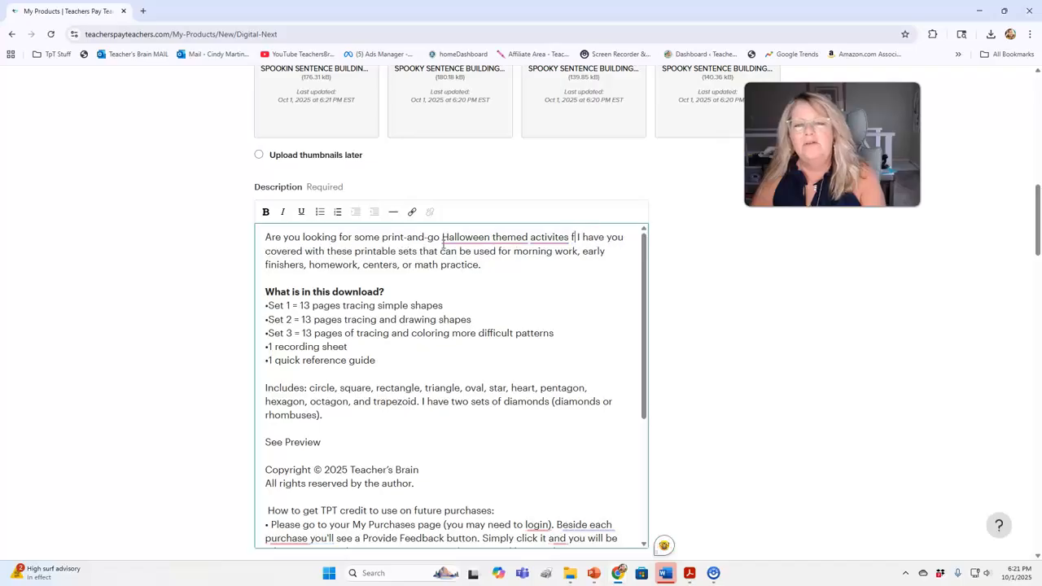
text(rn sentence building?)
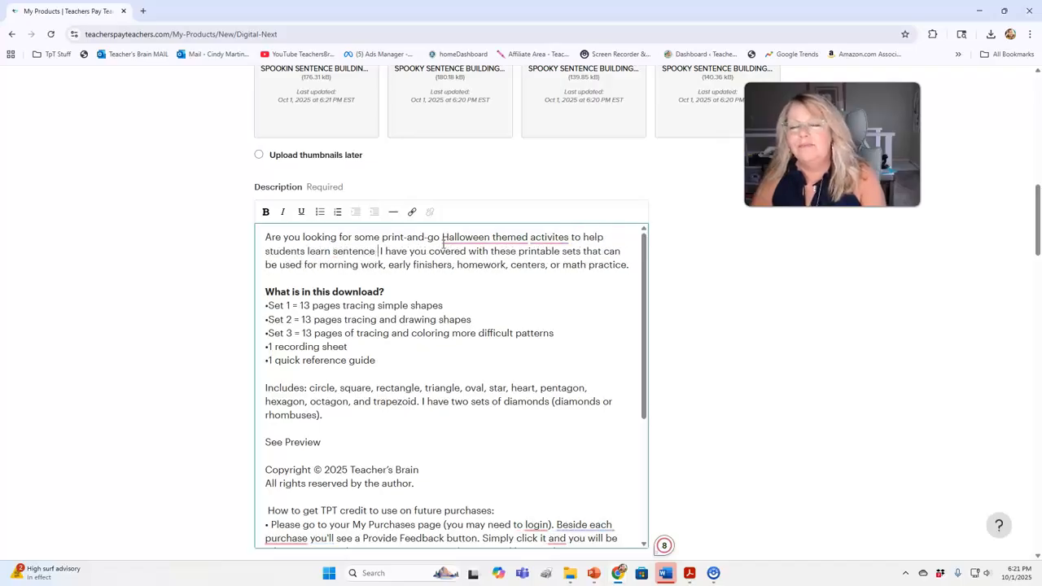
Step: Correct the opening question to "Halloween-themed activities" and shorten the following sentence to end with "these printables!"
click(490, 237)
text(-)
right_click(539, 238)
click(560, 255)
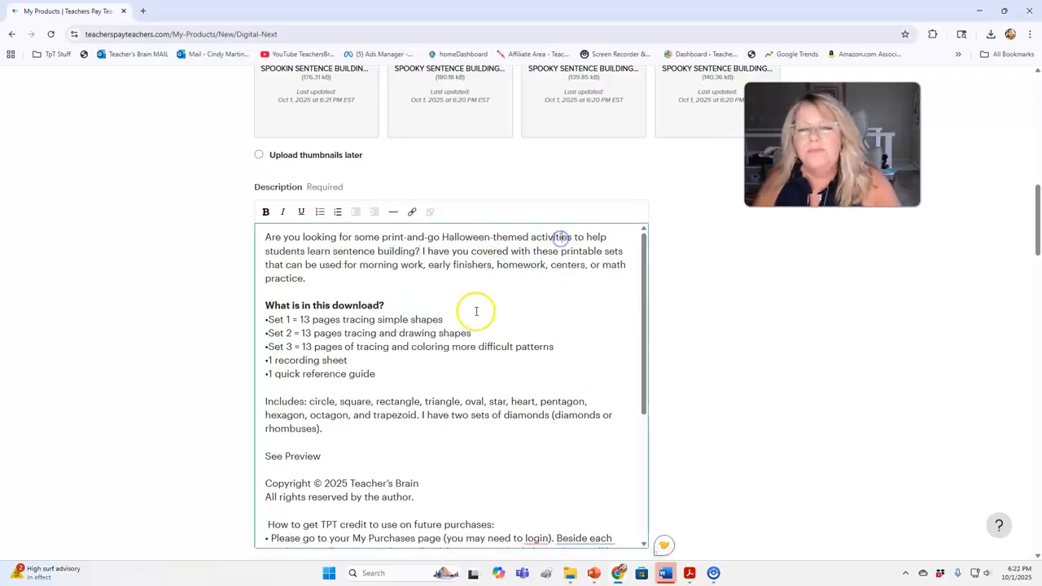
drag(577, 276, 597, 252)
text(s!)
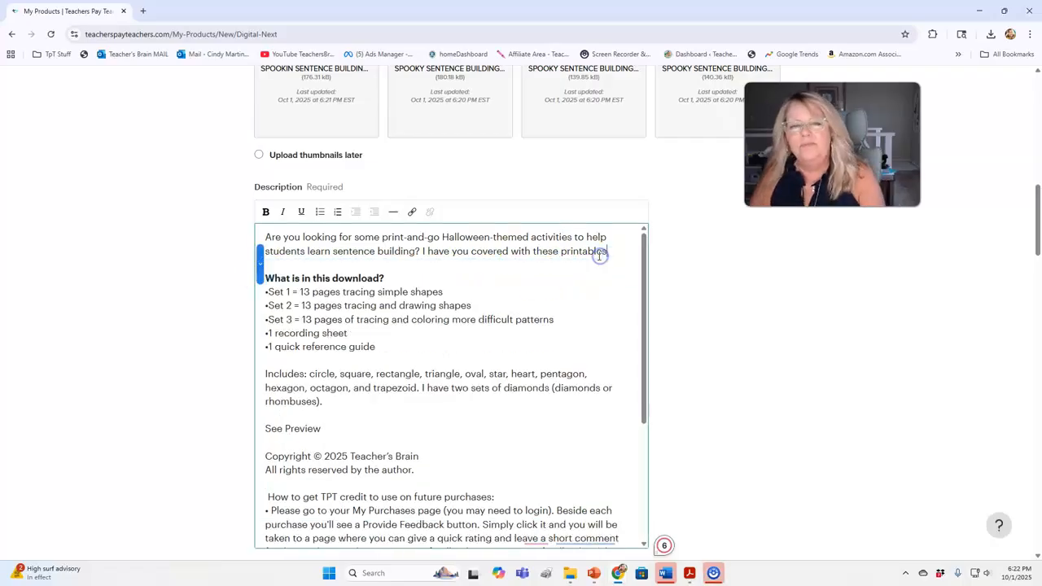
Step: Add the line "Students love to use Who, What, and Where cards to create silly sentences." below the opening sentences, with the commas corrected
key(Return)
text(Students love to use Who What and Where cards to create silly sentences.)
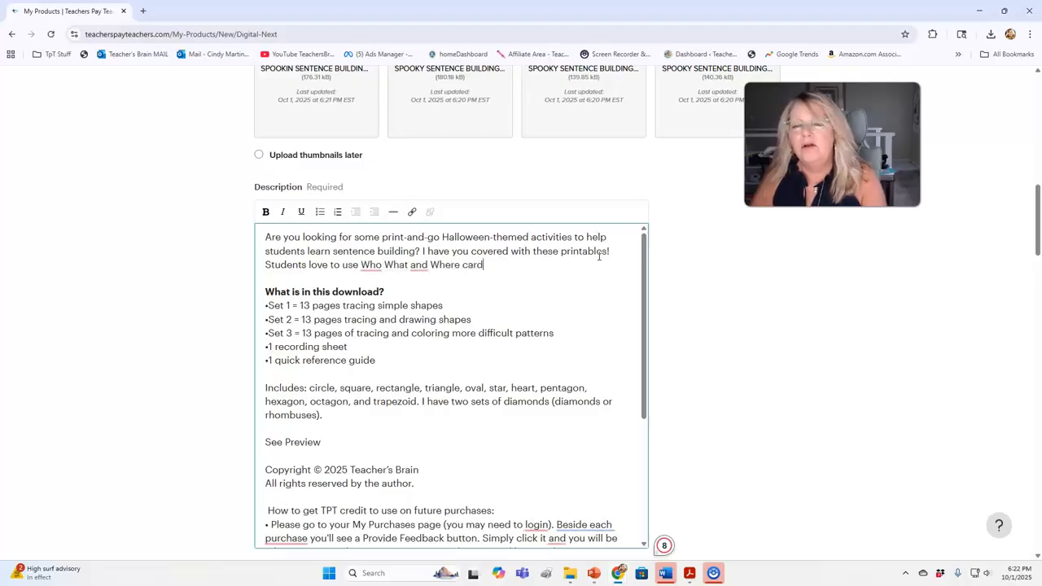
right_click(370, 265)
click(376, 296)
click(412, 265)
text(,)
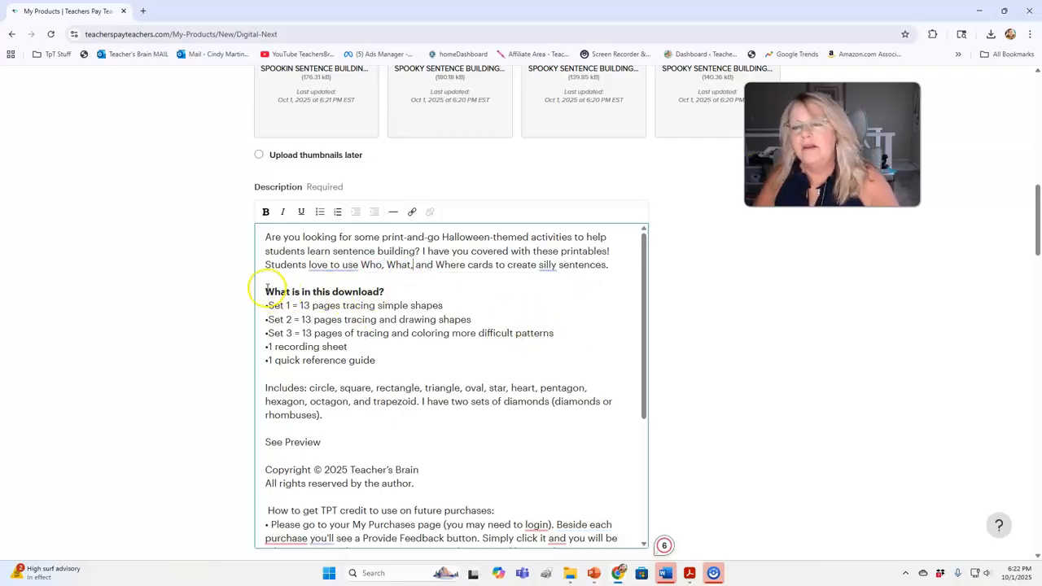
click(236, 208)
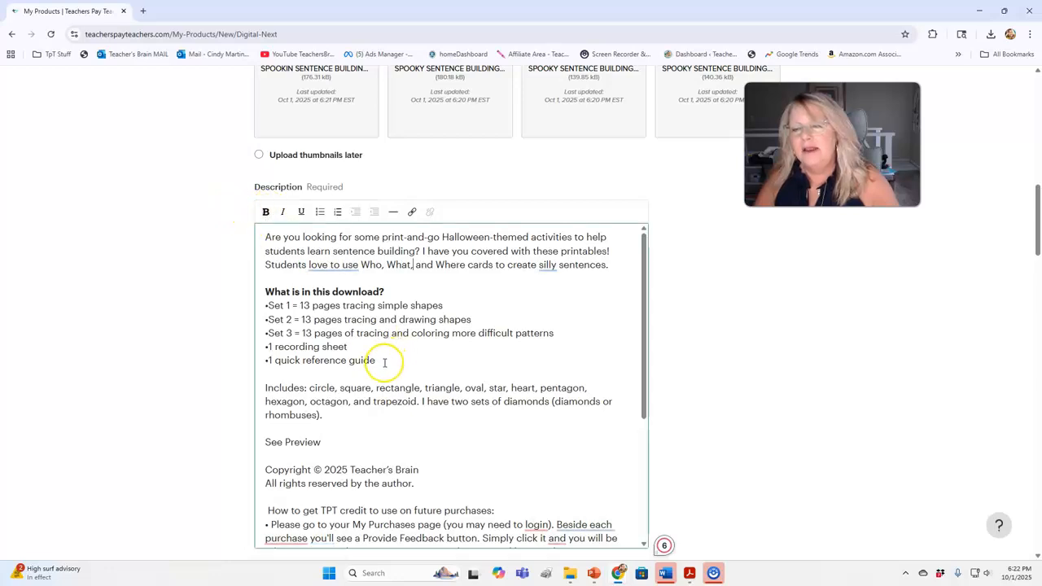
Step: Replace the old items under "What is in this download?" with "A set of 3 cards (1 page WHO, 1 page WHAT, 1 page WHERE"
drag(384, 363, 271, 308)
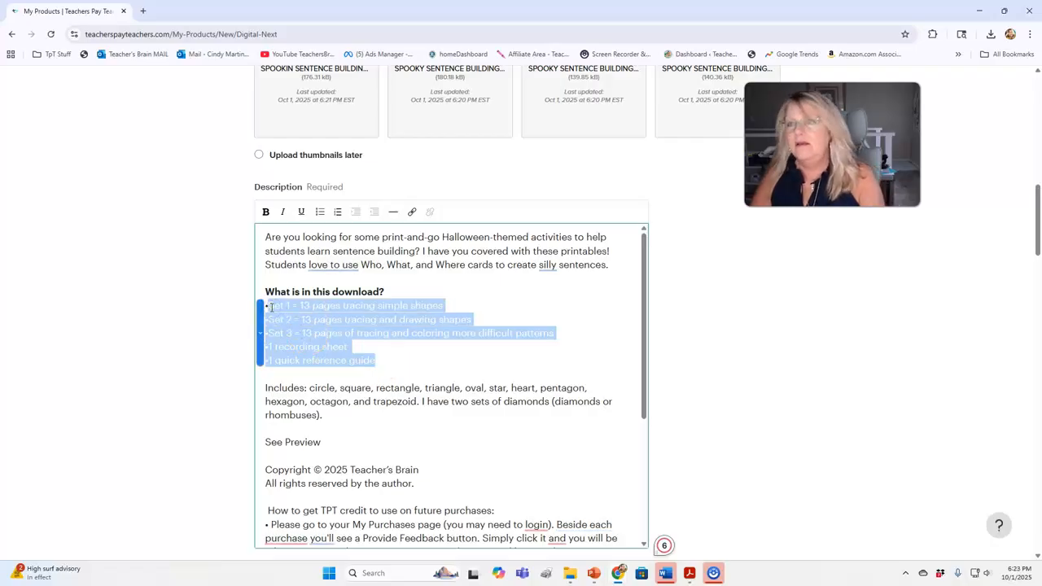
key(BackSpace)
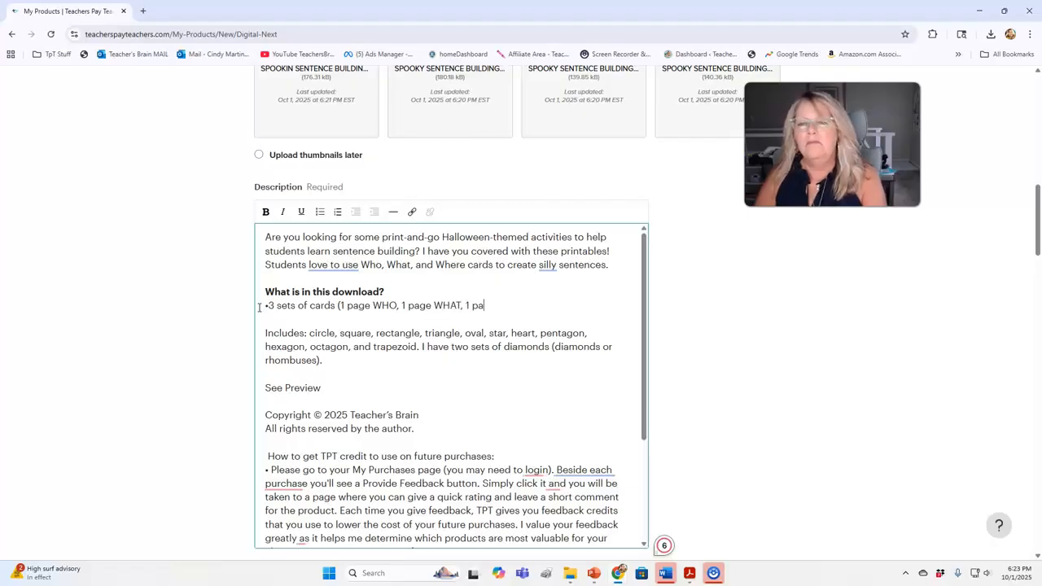
click(273, 305)
key(BackSpace)
drag(299, 305, 270, 306)
text(A set of 3)
click(570, 307)
key(Return)
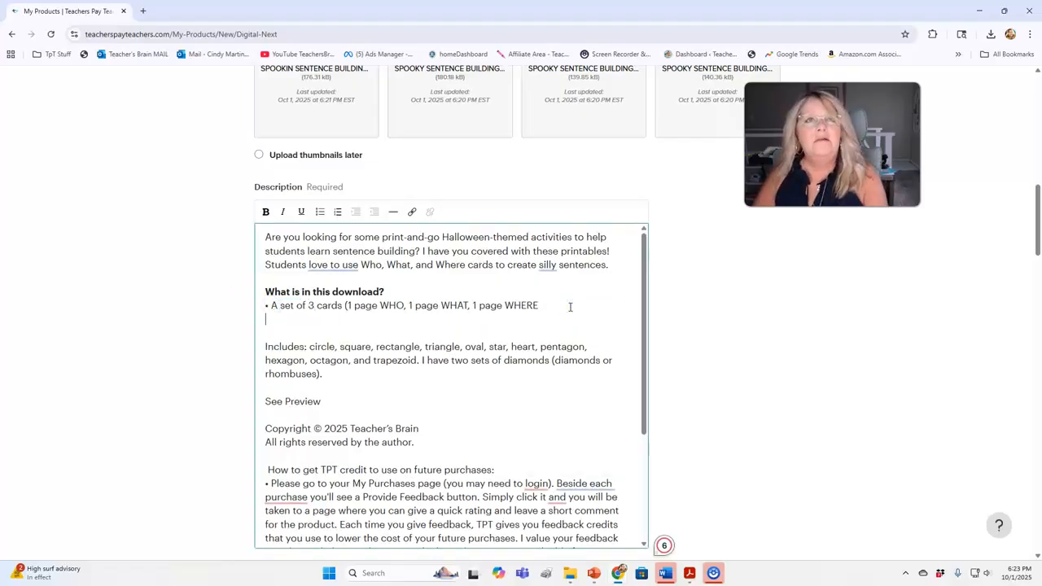
Step: Add the download item "Primary and Intermediate Lined Papers (with card placement to build sentences)"
text(Primary and Intermediate Lined Papers (with card placement to build a)
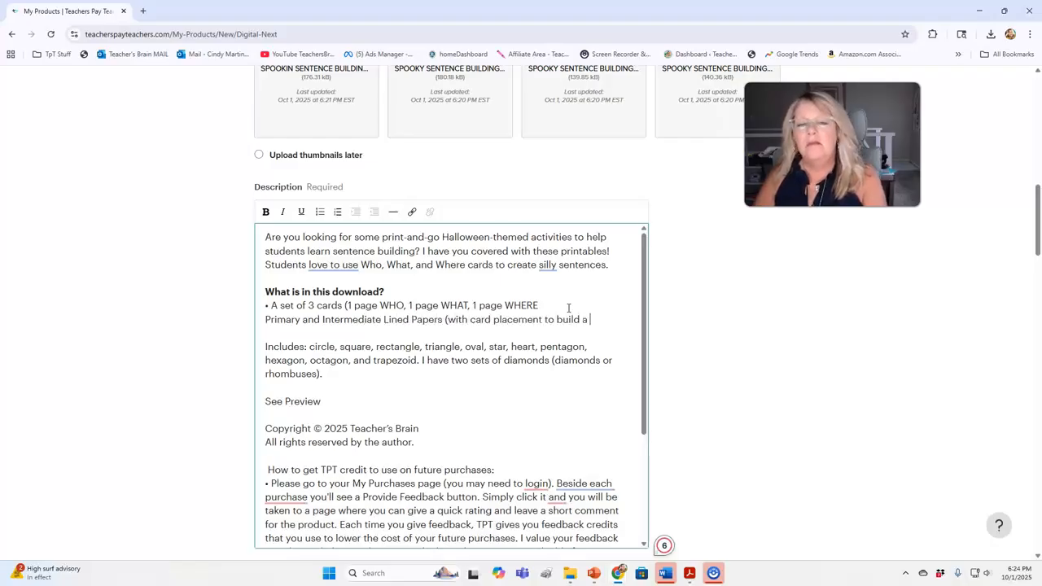
key(BackSpace)
text(sentences))
key(Return)
Step: Add "Primary and Intermediate Lined Paper (to create a story from your sentence)" and "1 drawing page to go with your spooky story." to the download items
text(Prima)
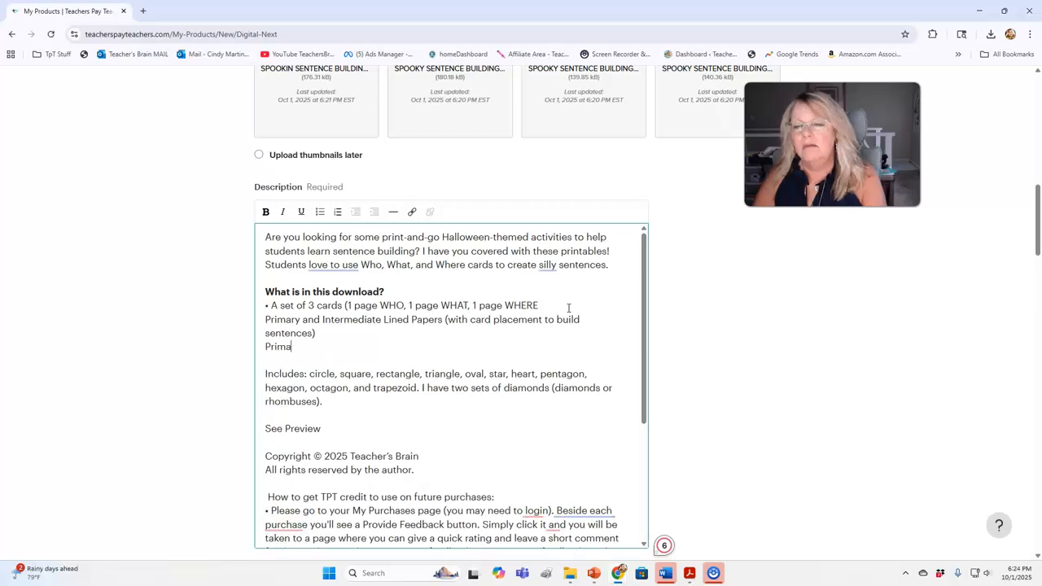
text(ry and Intermediate)
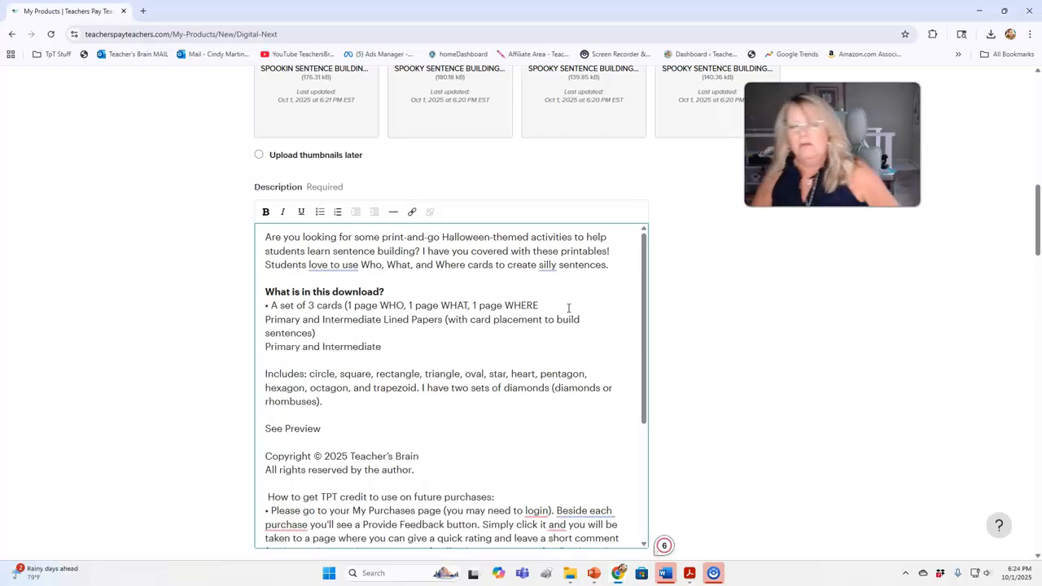
text(Lined Paper (to create a story from your sentences))
key(Return)
text(1 drawing page to go with your spooky story.)
Step: Format all four download items as a bulleted list and remove the leftover bullet character from the first item
drag(492, 373, 266, 317)
key(ctrl+shift+8)
drag(539, 306, 268, 302)
click(319, 212)
click(291, 307)
key(BackSpace)
key(BackSpace)
mouse_move(321, 268)
click(358, 308)
Step: Delete the "Includes: circle, square..." shapes paragraph and the extra blank lines above "See Preview"
scroll(477, 443, down, 1)
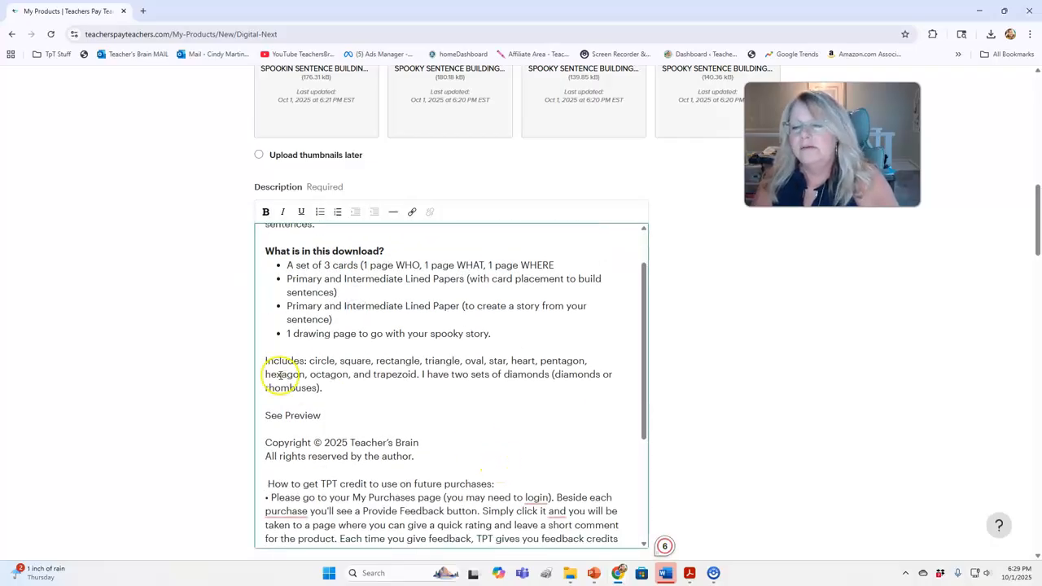
key(BackSpace)
drag(325, 388, 275, 376)
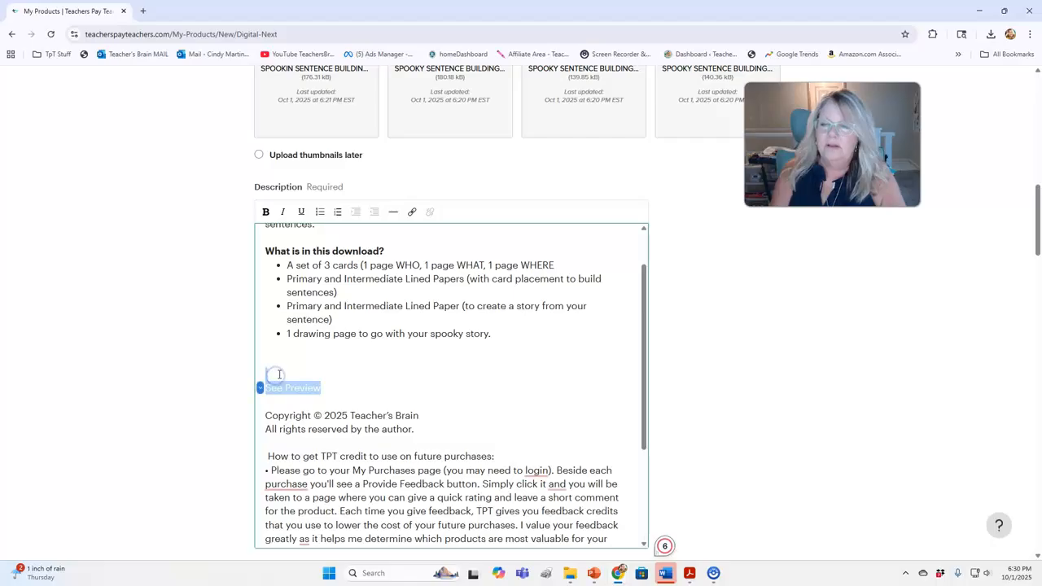
click(314, 364)
key(BackSpace)
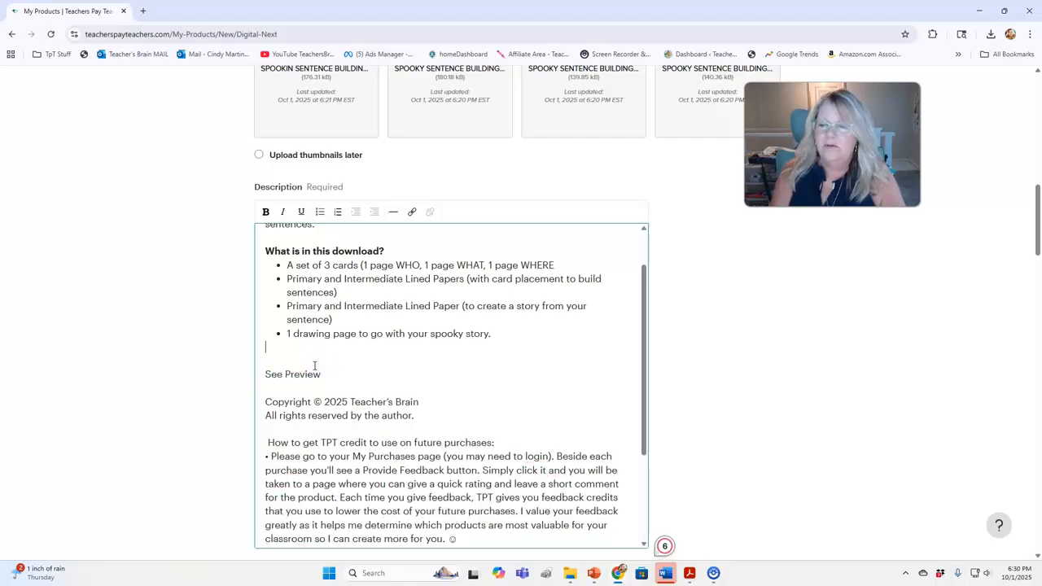
click(287, 358)
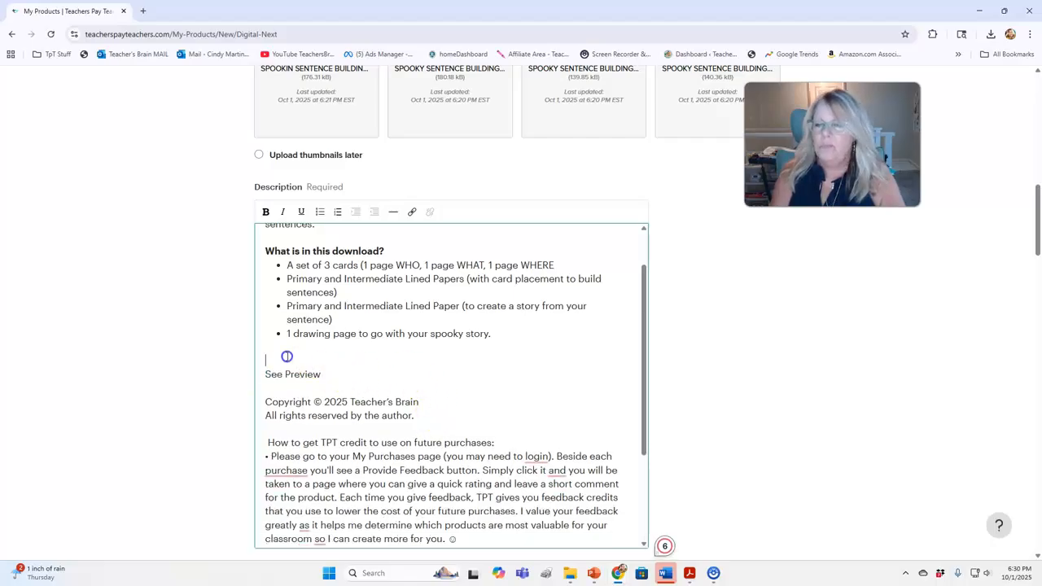
key(BackSpace)
Step: Review the rest of the description, from the copyright and feedback credit text to the follow links, and the price fields
scroll(391, 391, down, 2)
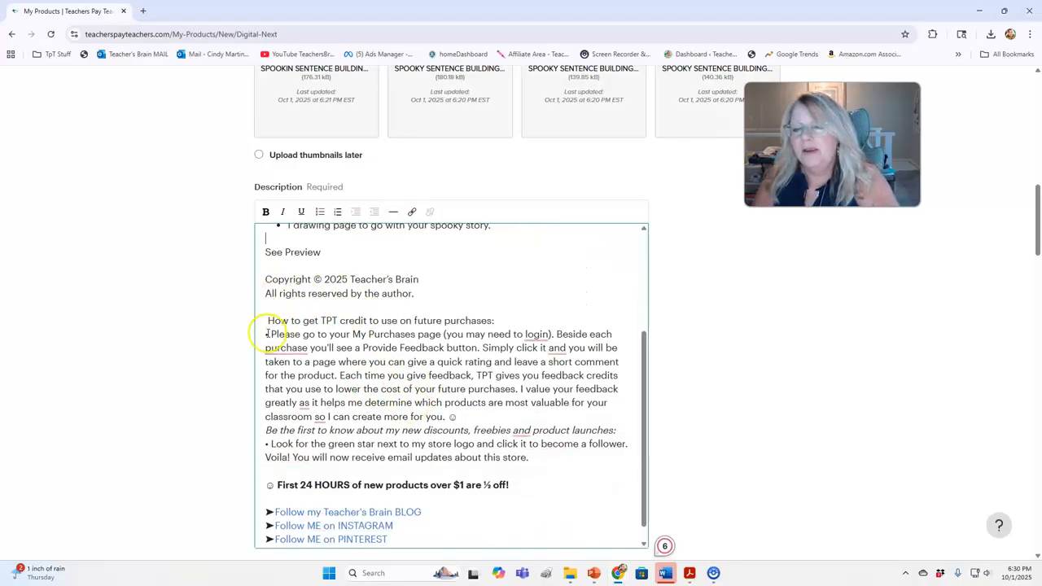
mouse_move(574, 342)
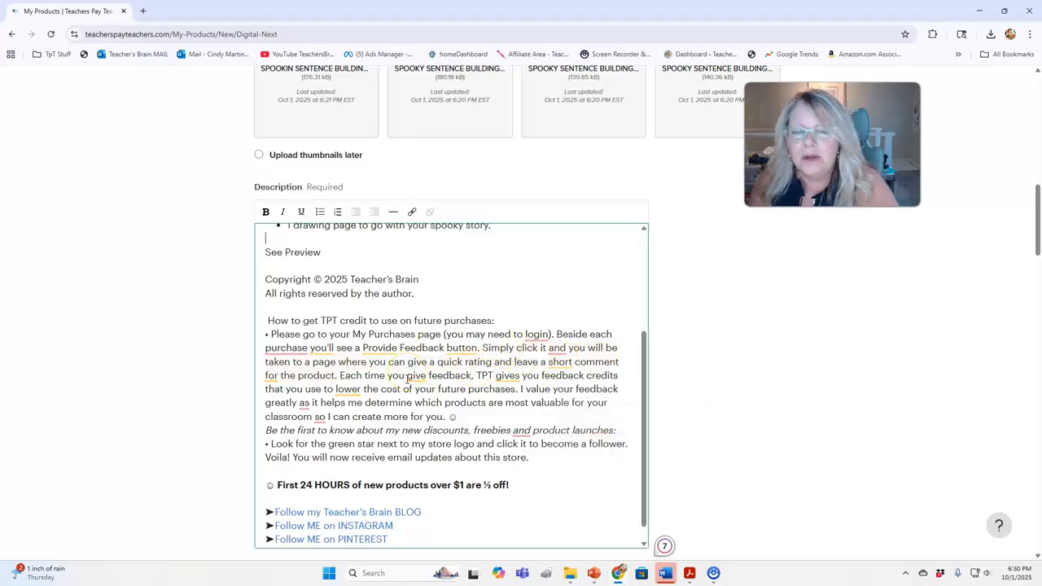
scroll(407, 379, down, 1)
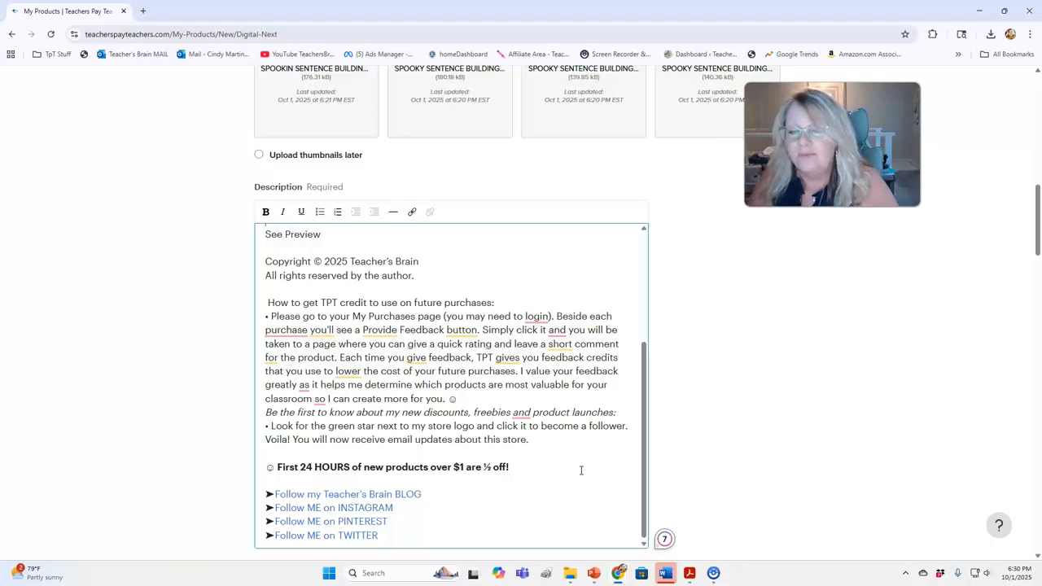
scroll(305, 431, down, 3)
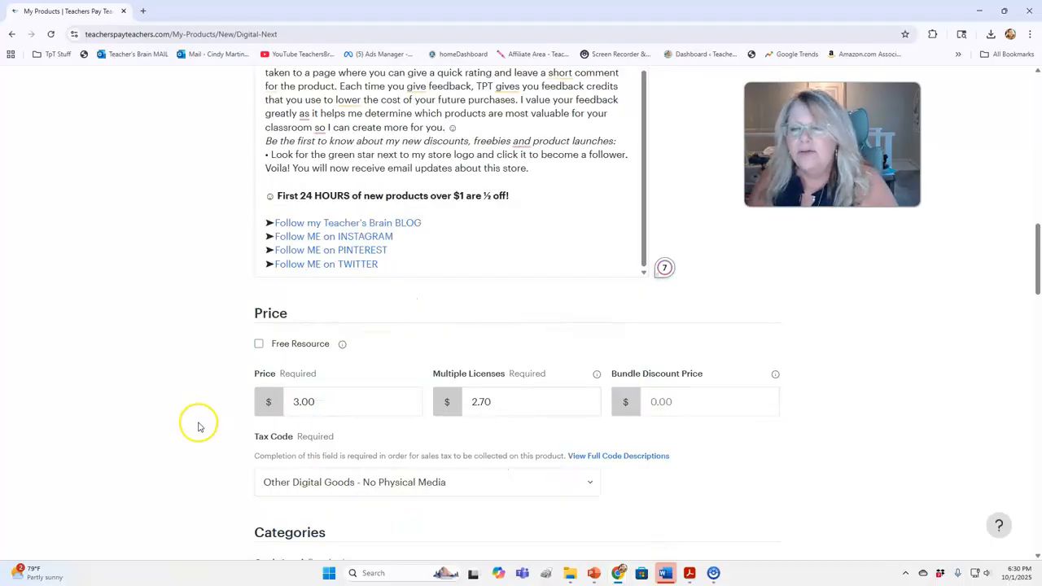
click(369, 401)
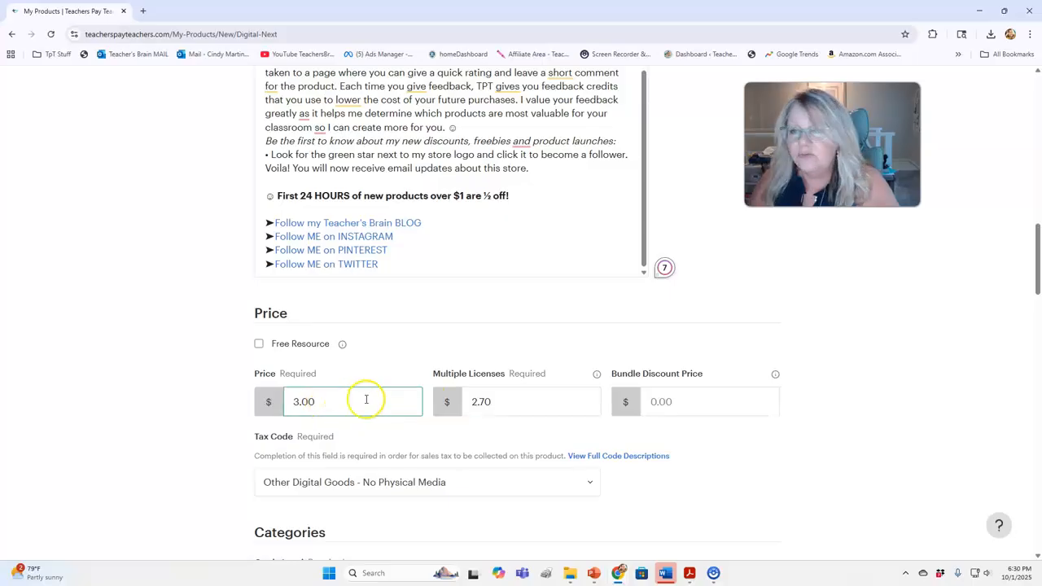
scroll(366, 399, up, 4)
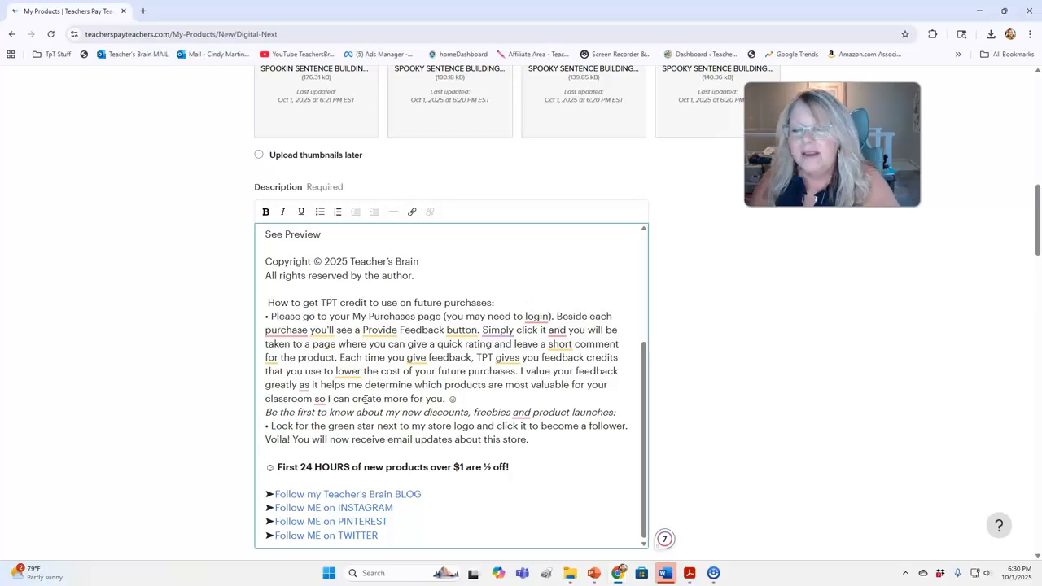
scroll(516, 361, down, 3)
Step: Set the bundle discount price to 1.50 and check the price and multiple licenses amounts
click(296, 412)
click(721, 399)
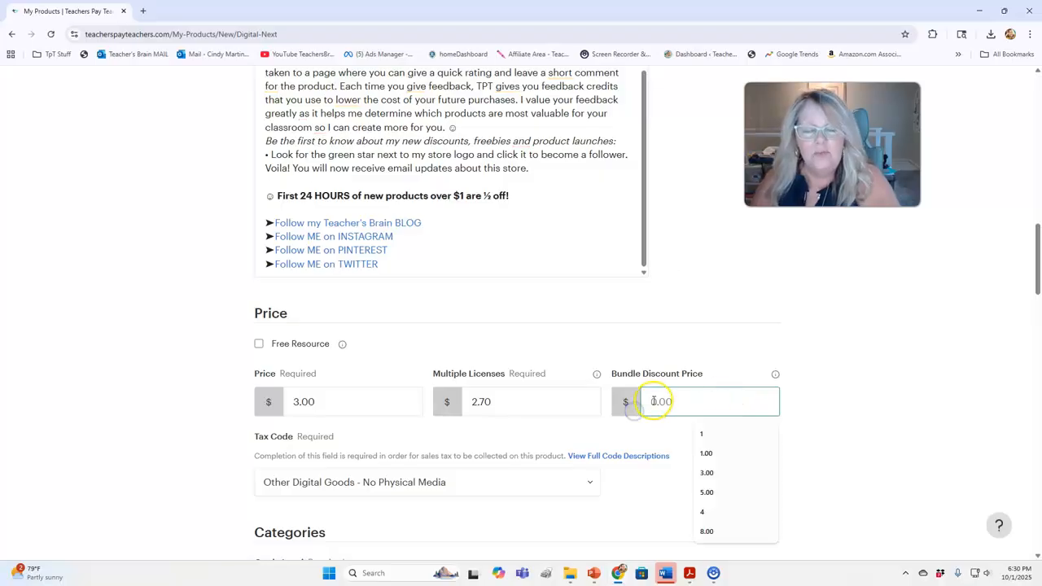
text(1.50)
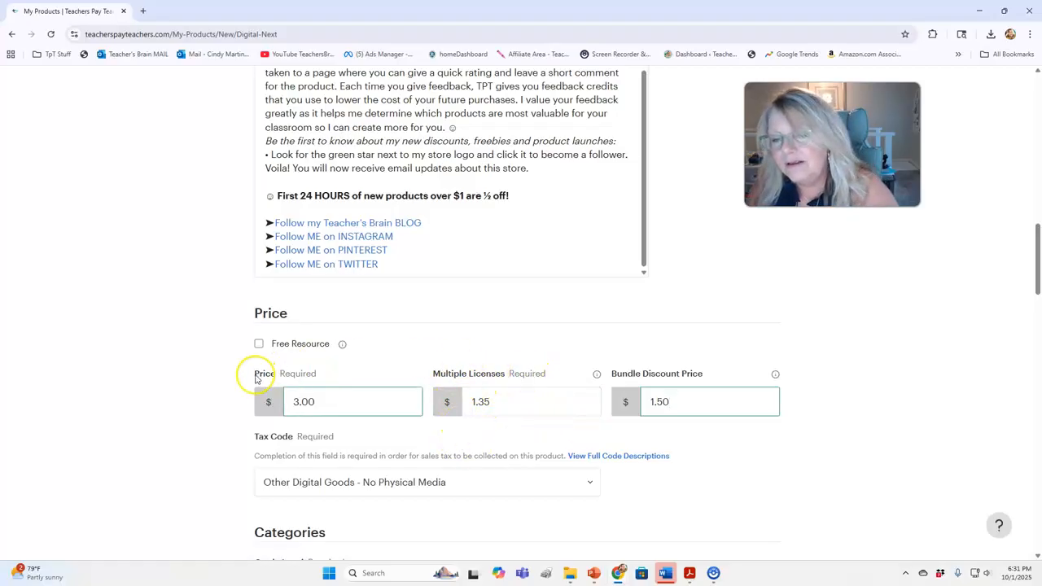
click(355, 401)
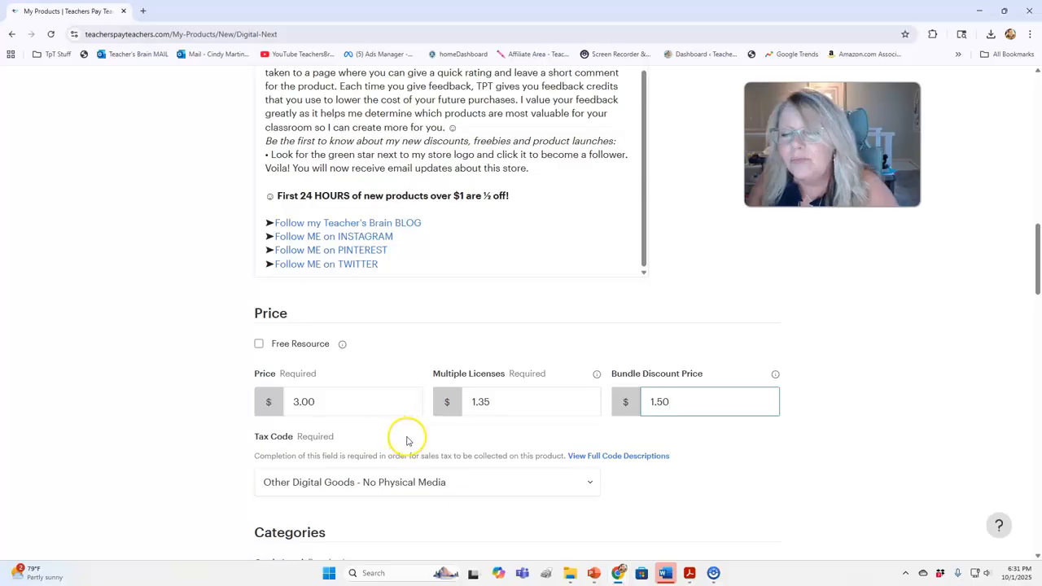
click(510, 403)
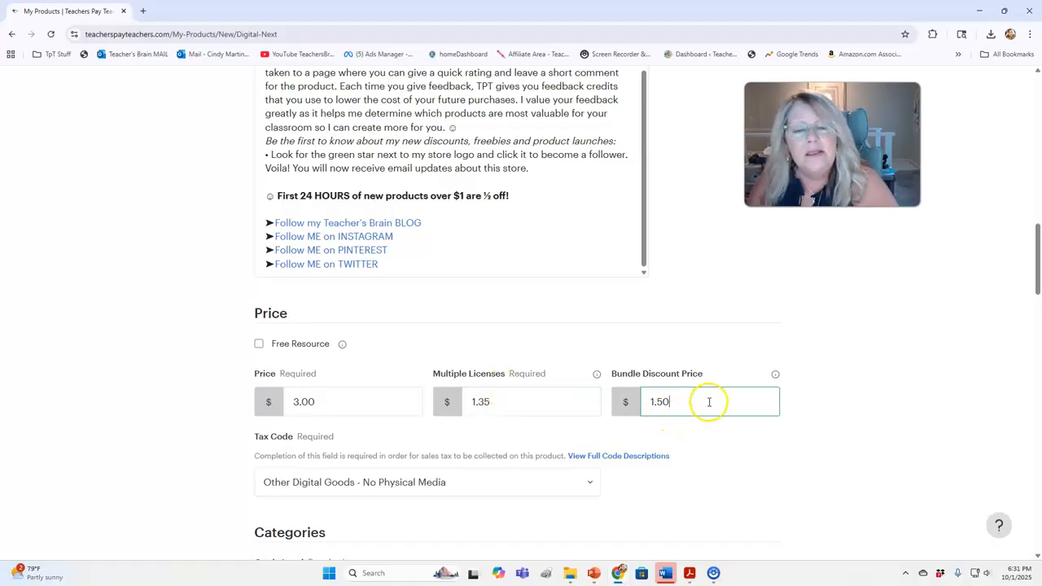
Step: Choose "Other Digital Goods - No Physical Media" as the tax code and check the selected grade levels
scroll(709, 399, down, 1)
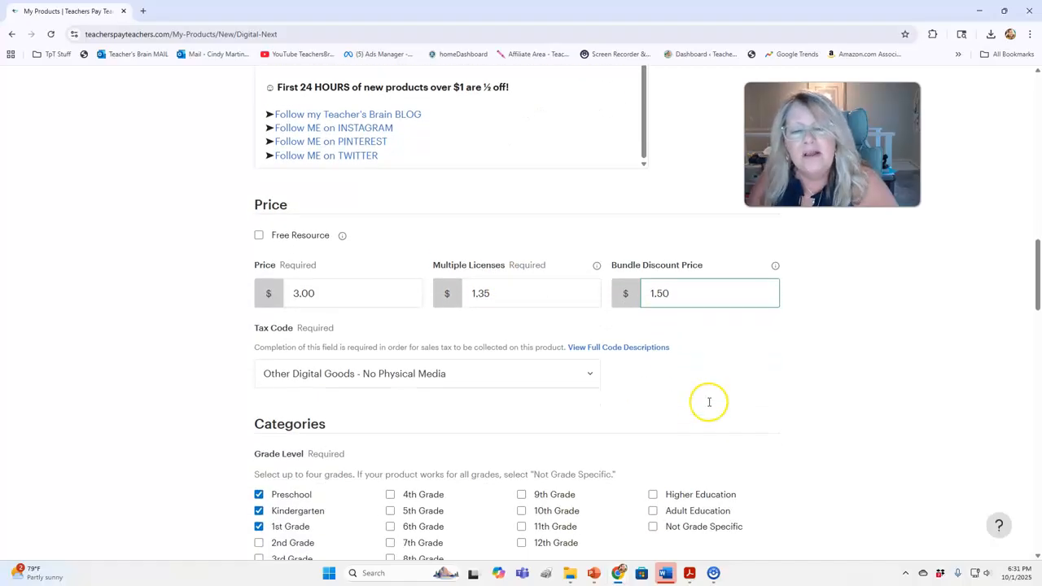
click(325, 378)
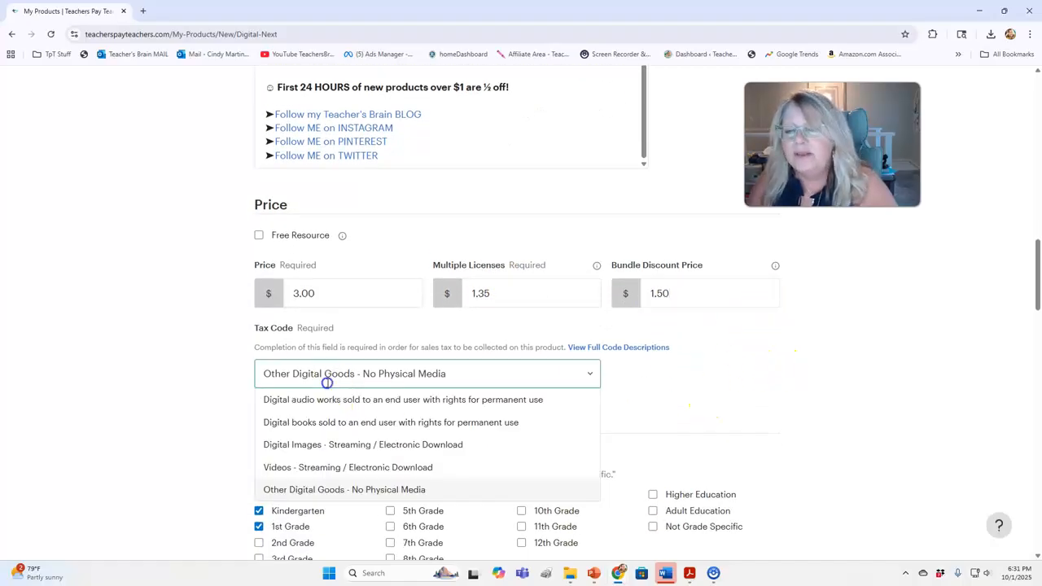
click(345, 492)
scroll(201, 432, down, 2)
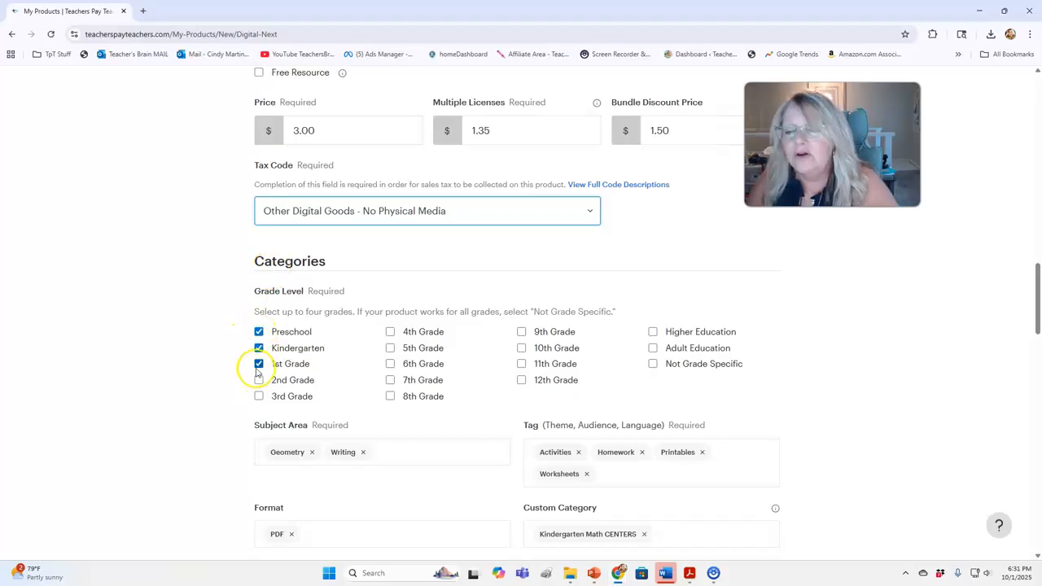
Step: Remove Geometry from the subject areas and add Reading Strategies and Reading
scroll(809, 364, down, 1)
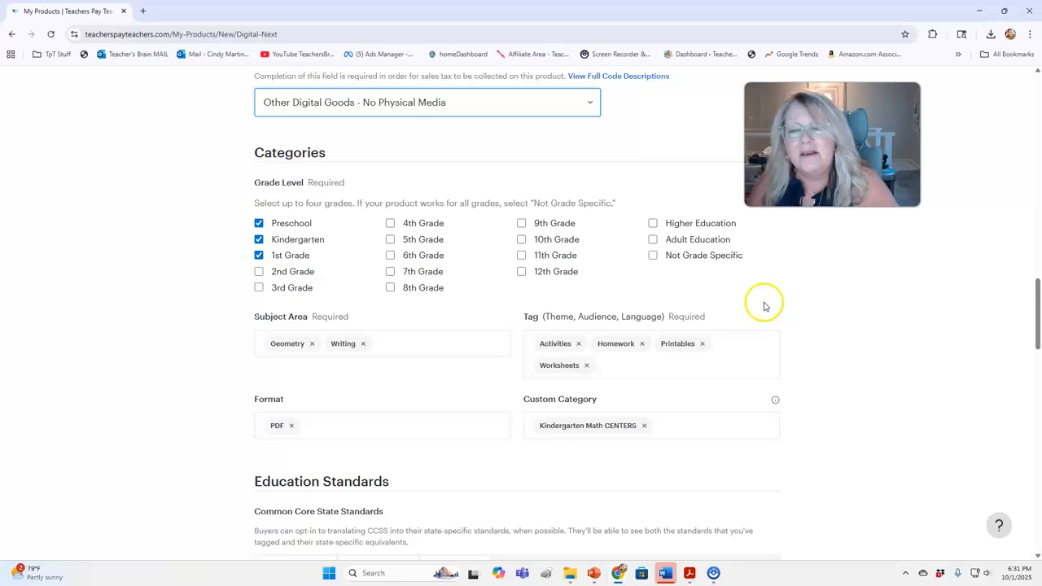
click(312, 345)
click(312, 344)
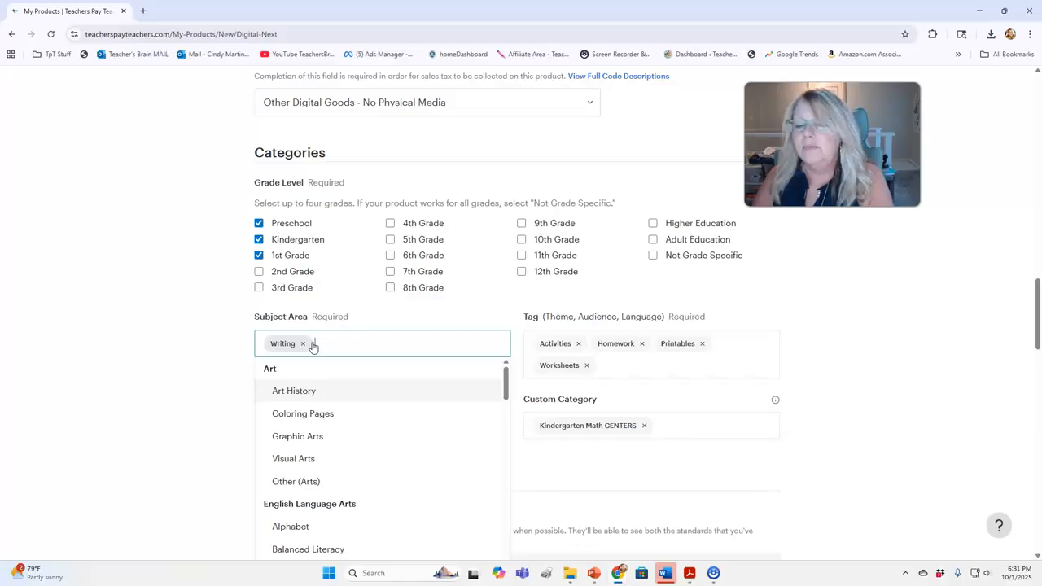
text(read)
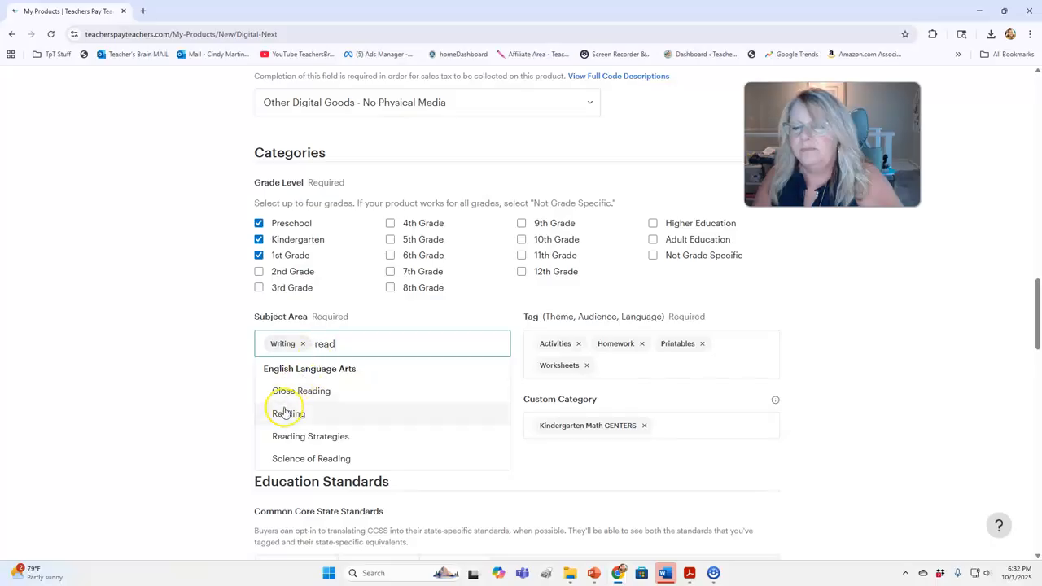
click(298, 436)
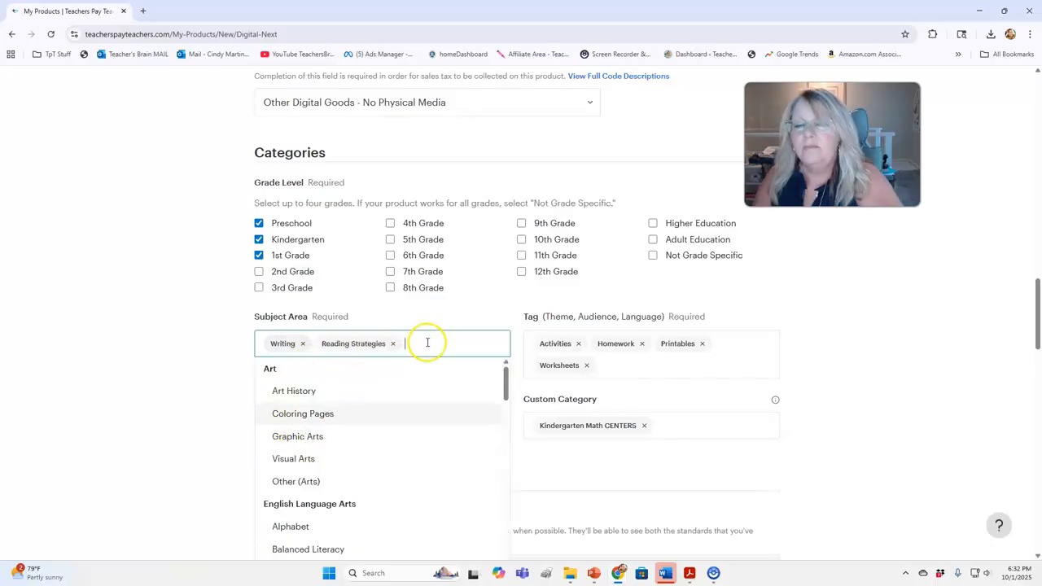
text(read)
click(341, 413)
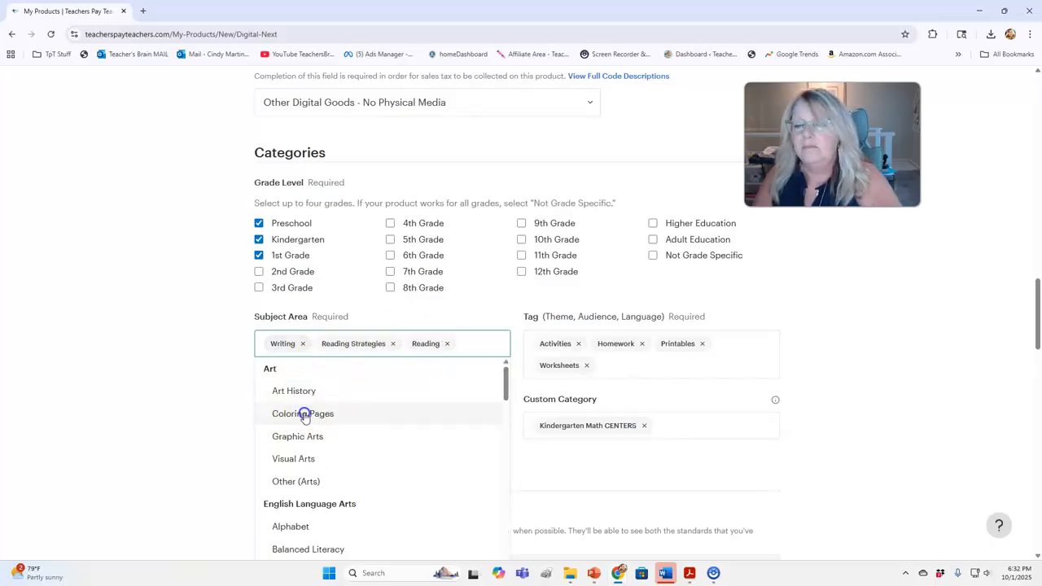
Step: Remove the Homework tag from the listing and add the Centers tag under Hands-on Activities
click(641, 345)
click(642, 346)
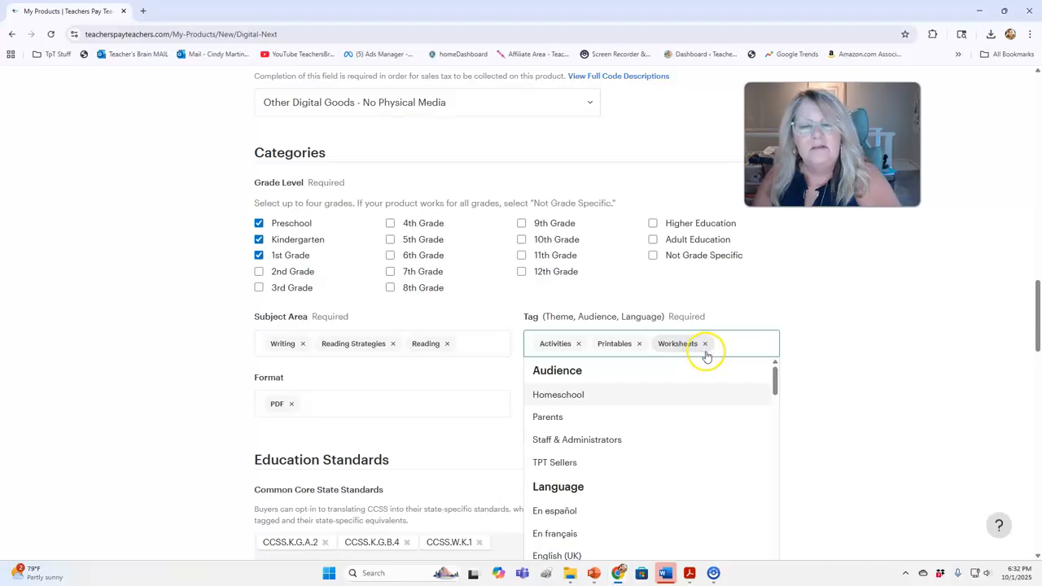
text(cent)
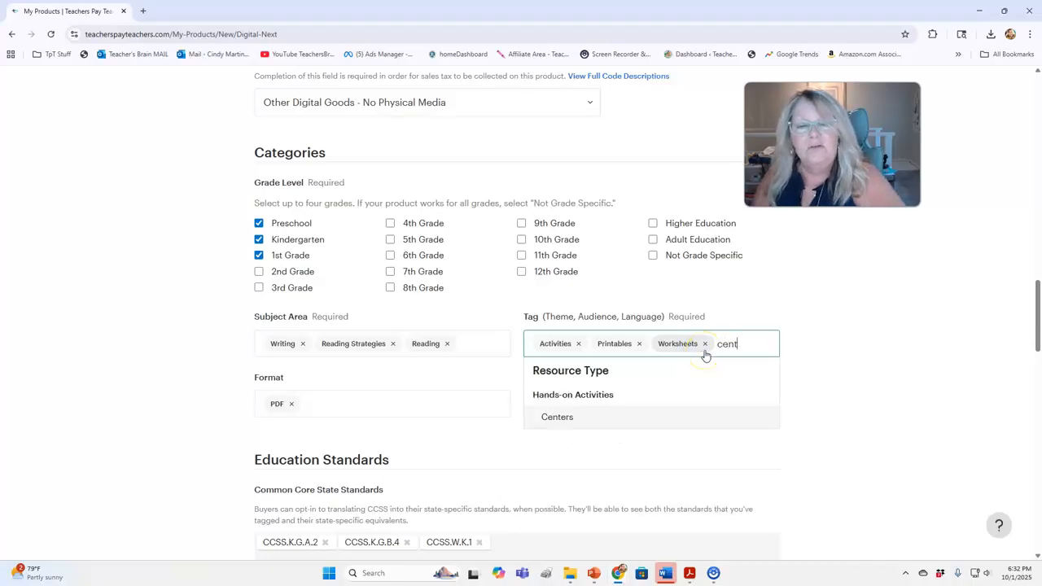
click(555, 418)
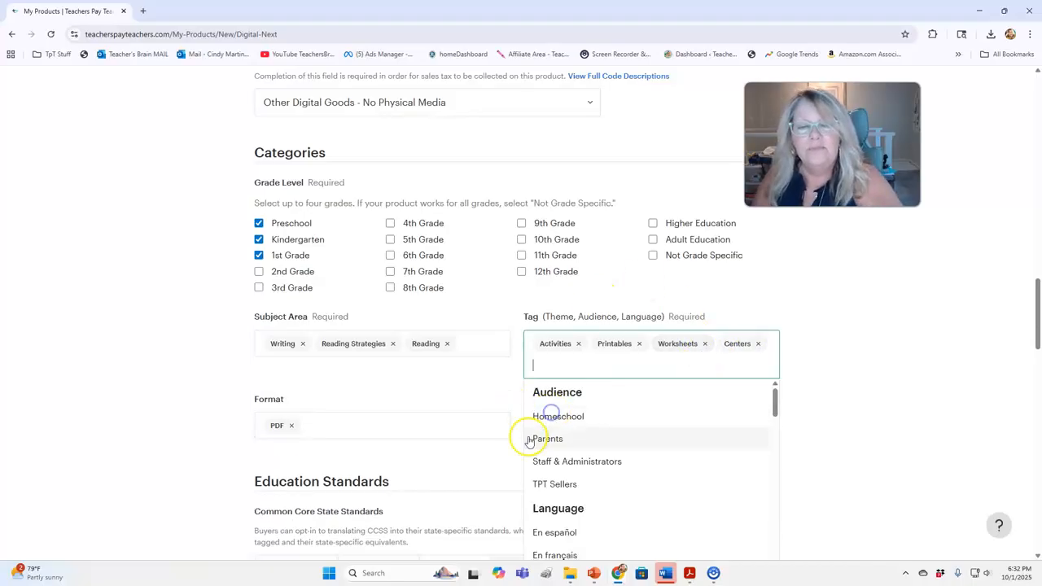
scroll(378, 432, down, 1)
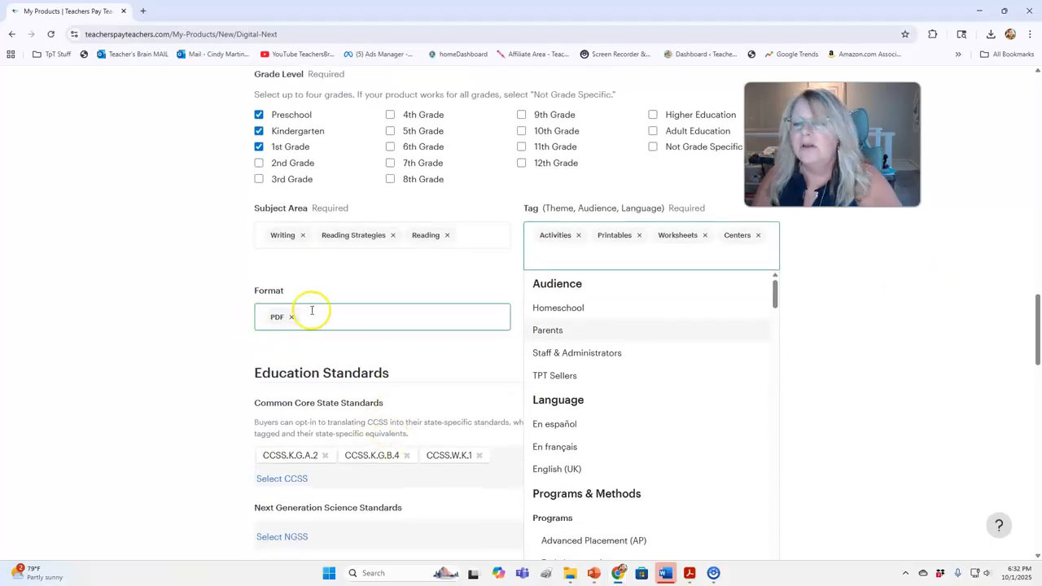
click(177, 381)
Step: Look through the slides of the SPOOKY Sentence Building presentation in PowerPoint to determine the page count for the listing
scroll(179, 379, down, 2)
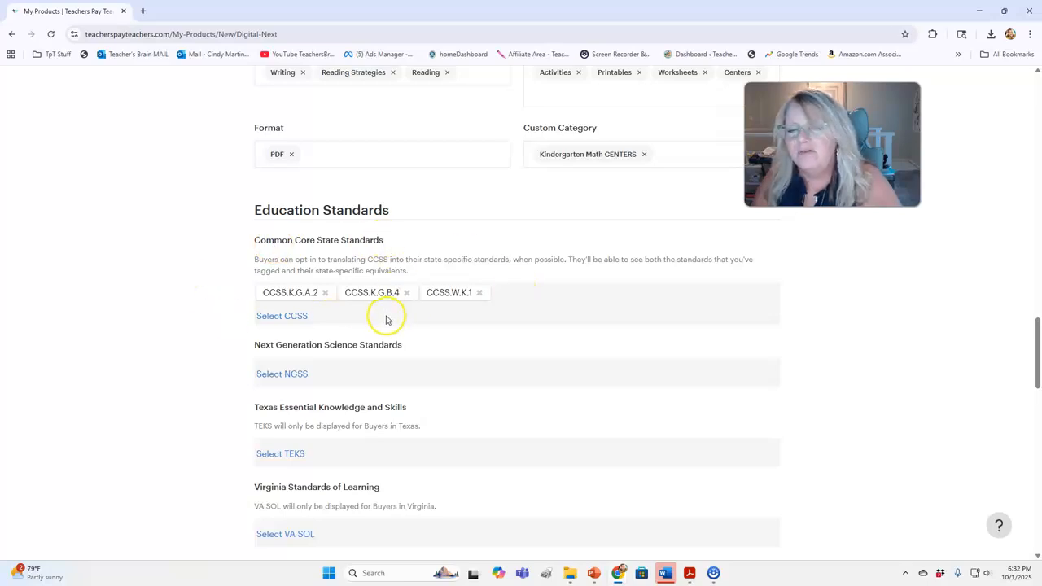
scroll(386, 316, down, 2)
scroll(379, 320, down, 2)
click(446, 314)
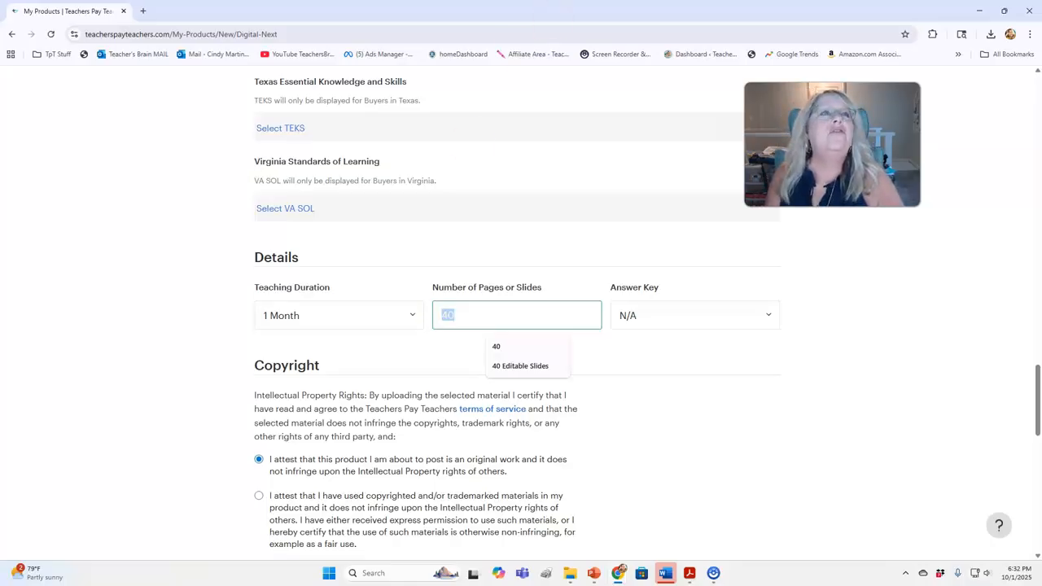
drag(521, 0, 655, 161)
scroll(101, 325, up, 3)
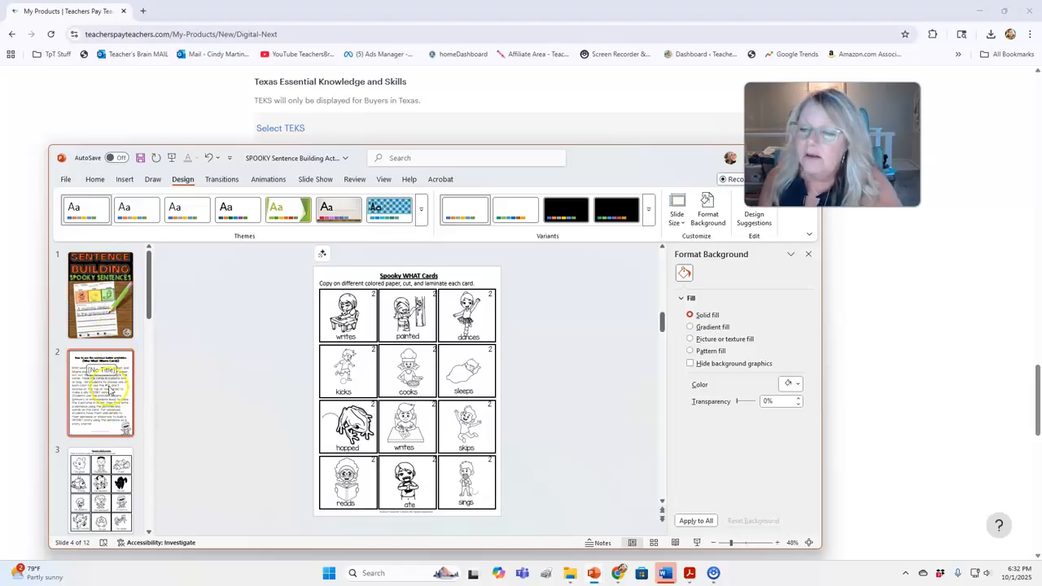
scroll(110, 391, down, 10)
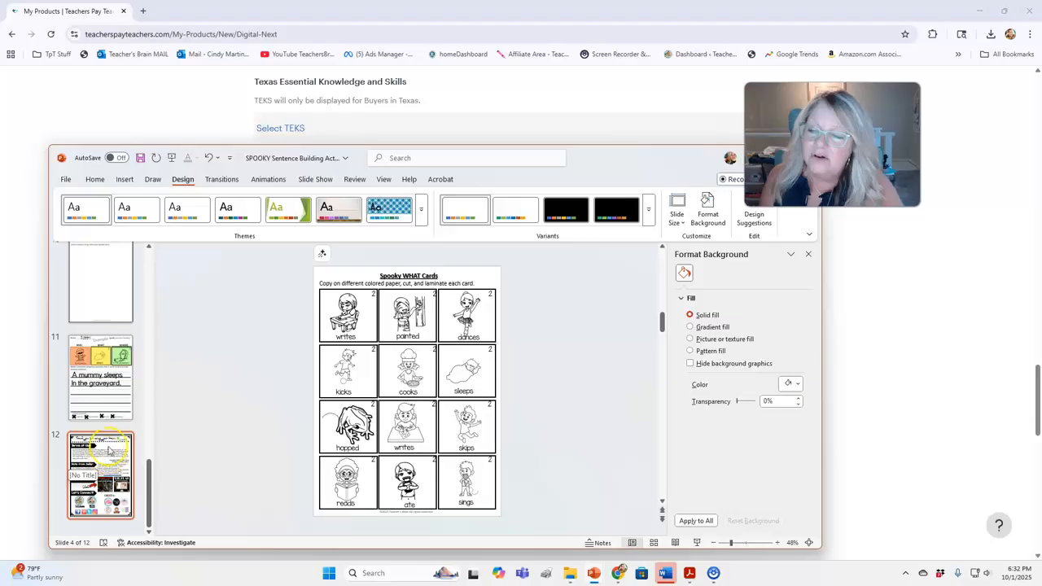
drag(680, 166, 439, 0)
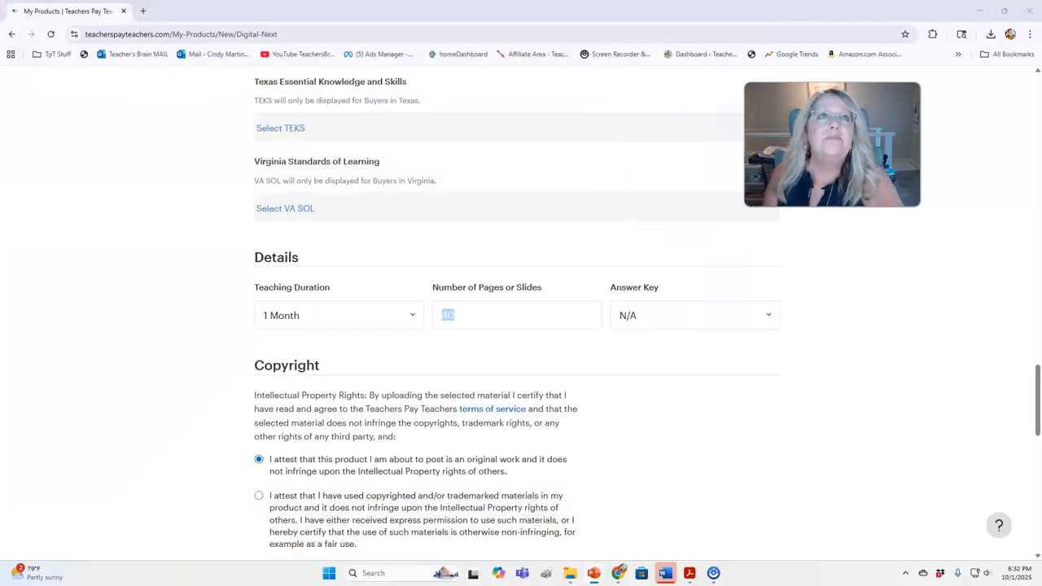
Step: Set the number of pages or slides to 10 and choose N/A for the answer key
click(481, 301)
drag(474, 317, 416, 315)
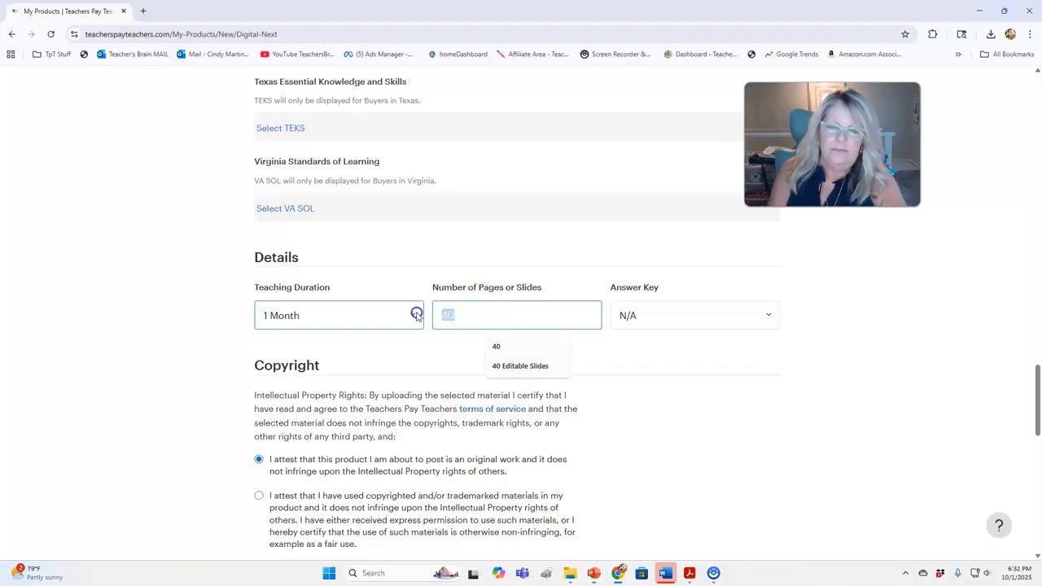
text(10)
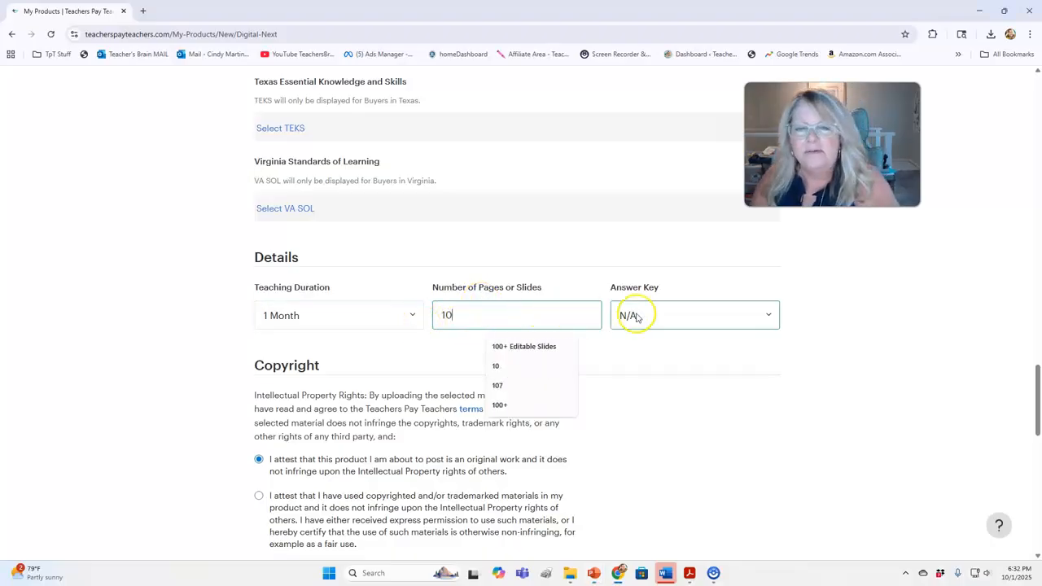
click(753, 313)
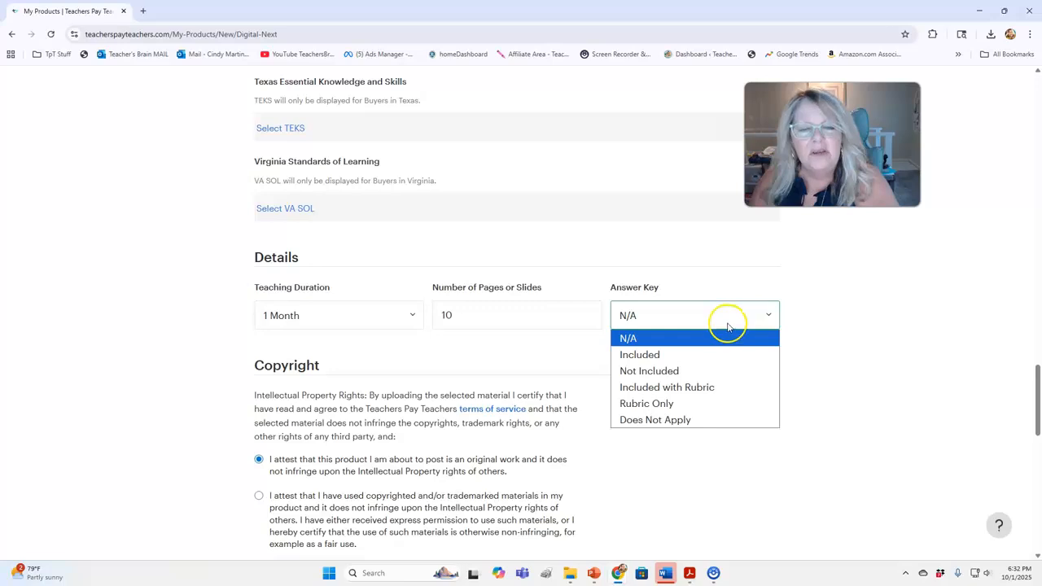
click(624, 337)
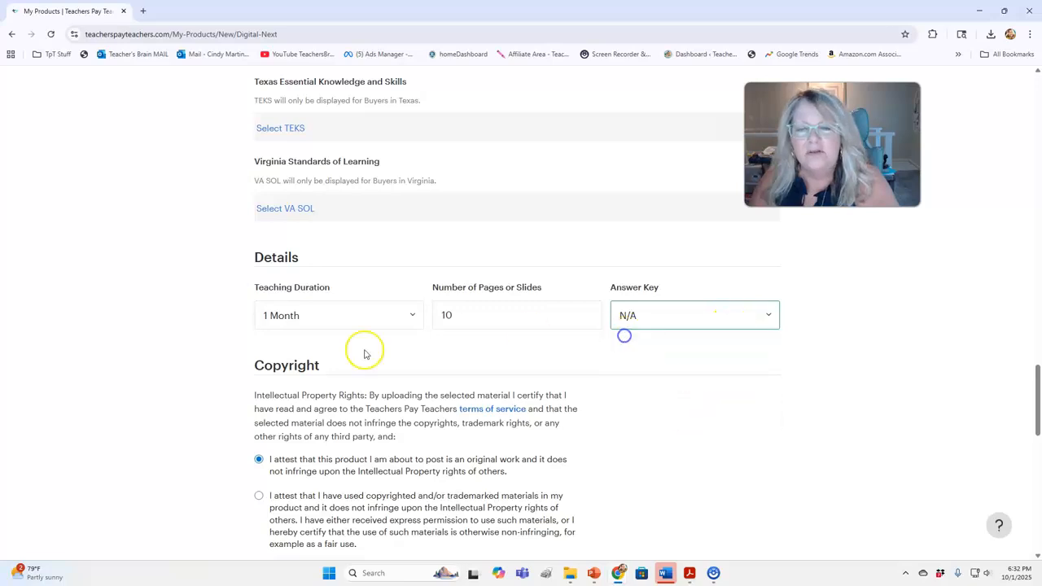
Step: Check the copyright attestation and the Make Listing Active option, and submit the listing
scroll(153, 407, down, 3)
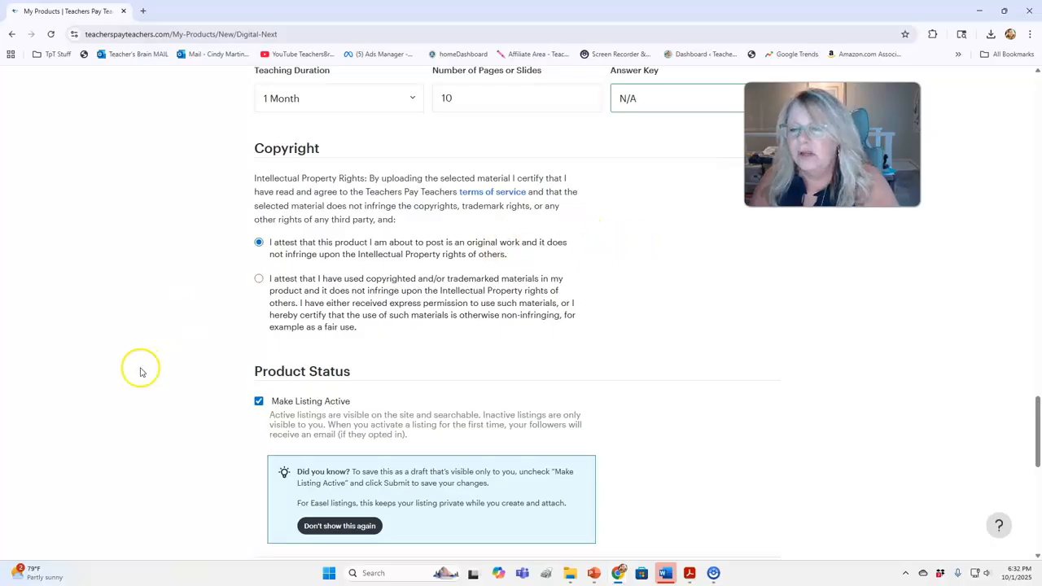
scroll(140, 372, down, 2)
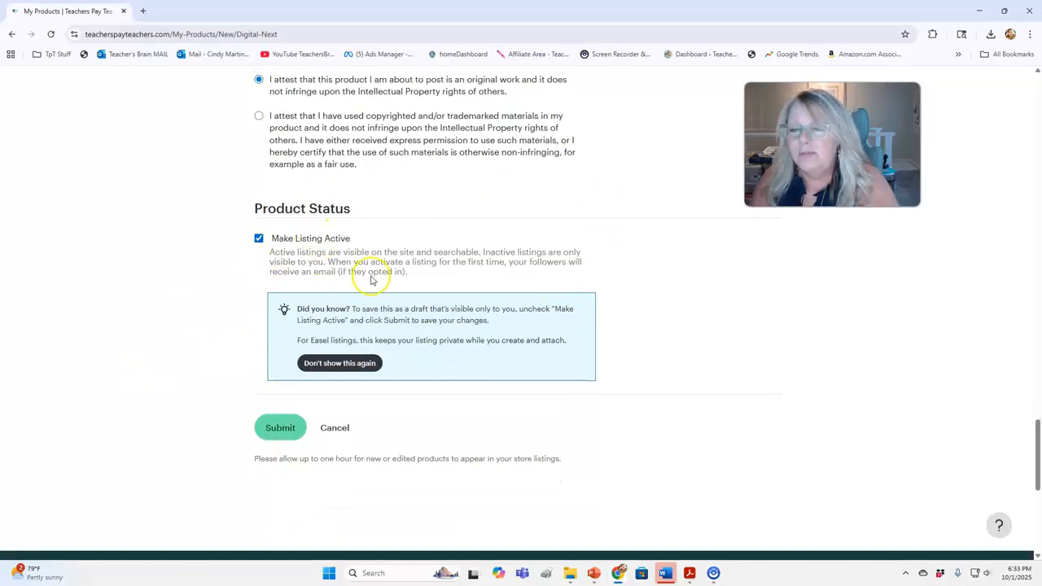
click(283, 433)
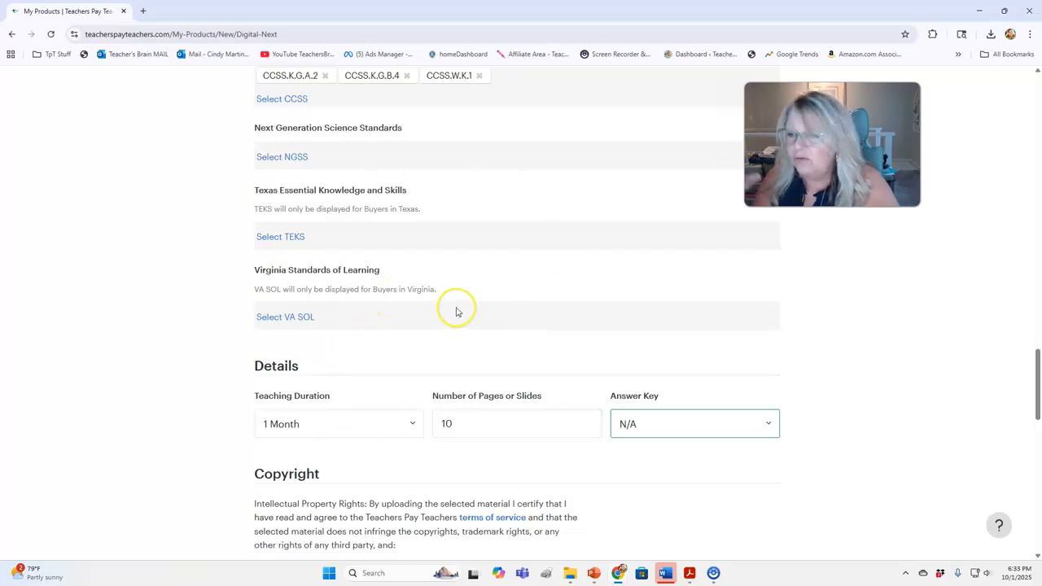
scroll(455, 311, down, 6)
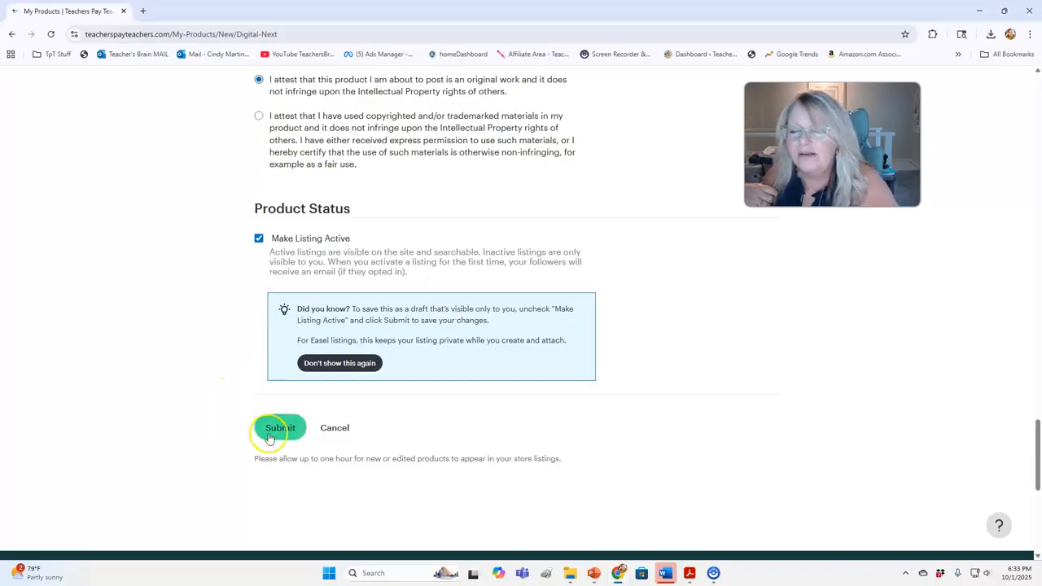
click(282, 429)
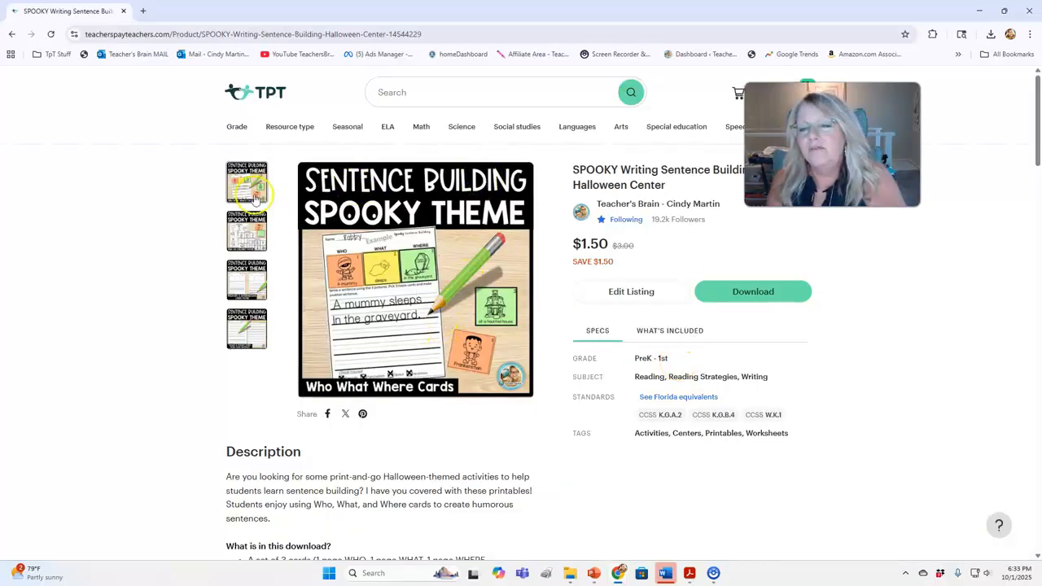
Step: View each of the four thumbnails on the published product page and return to the first one
click(259, 232)
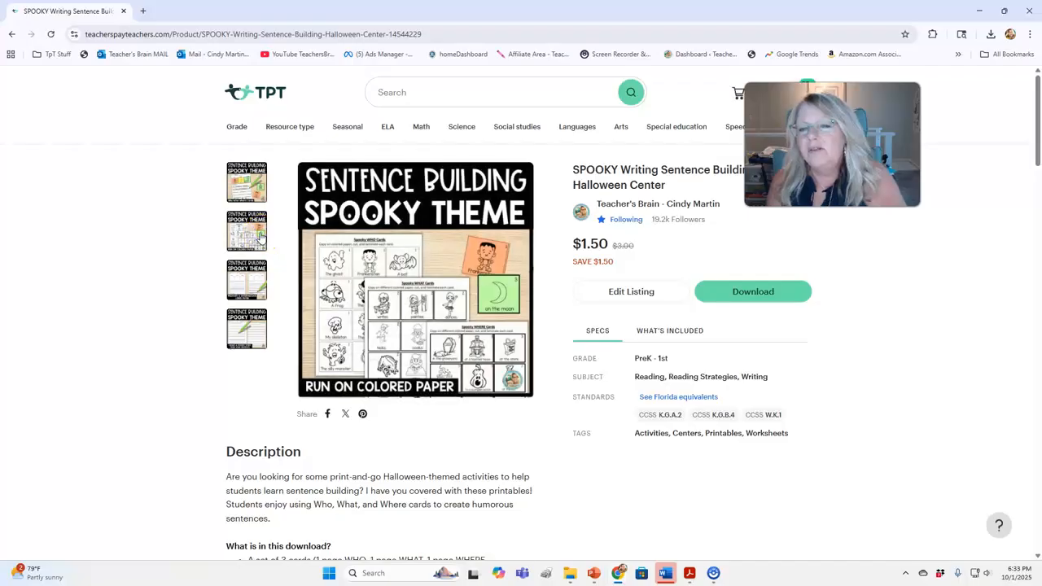
click(257, 274)
click(255, 331)
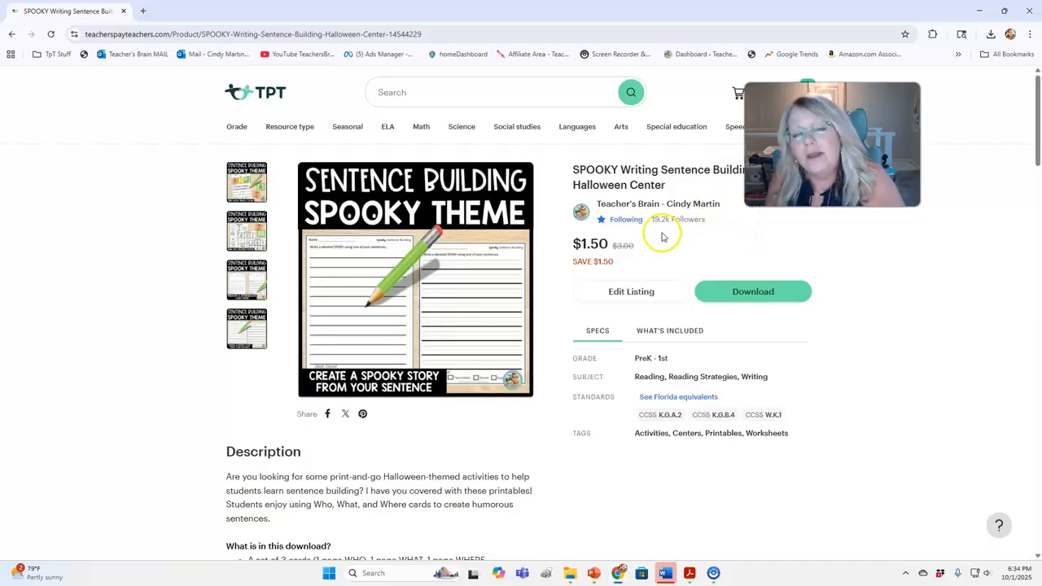
click(268, 192)
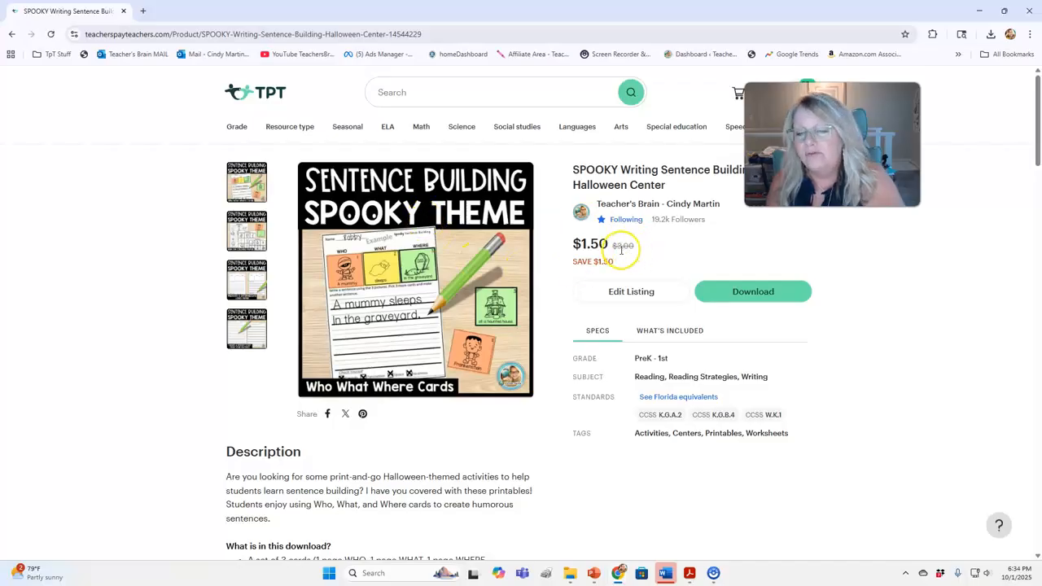
Step: Check the product's included details, such as format, pages, answer key and teaching duration, and its specs
scroll(322, 381, down, 2)
scroll(321, 381, up, 2)
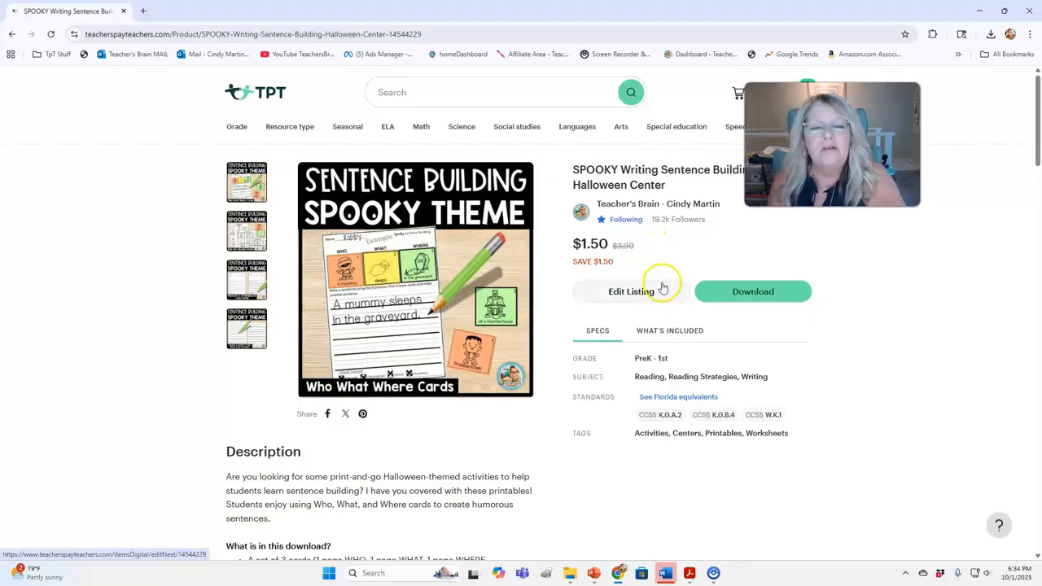
scroll(621, 287, down, 1)
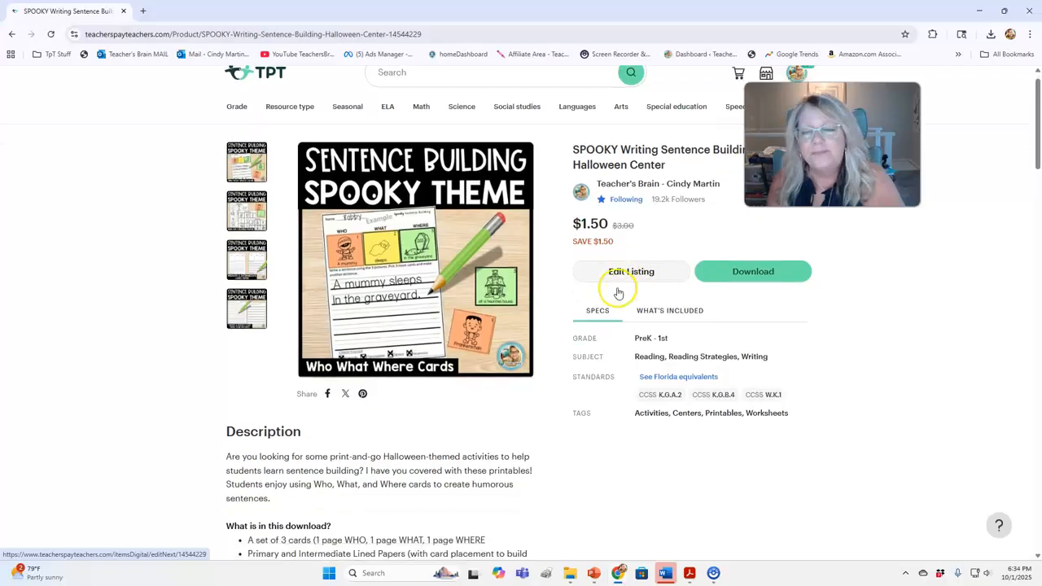
click(663, 279)
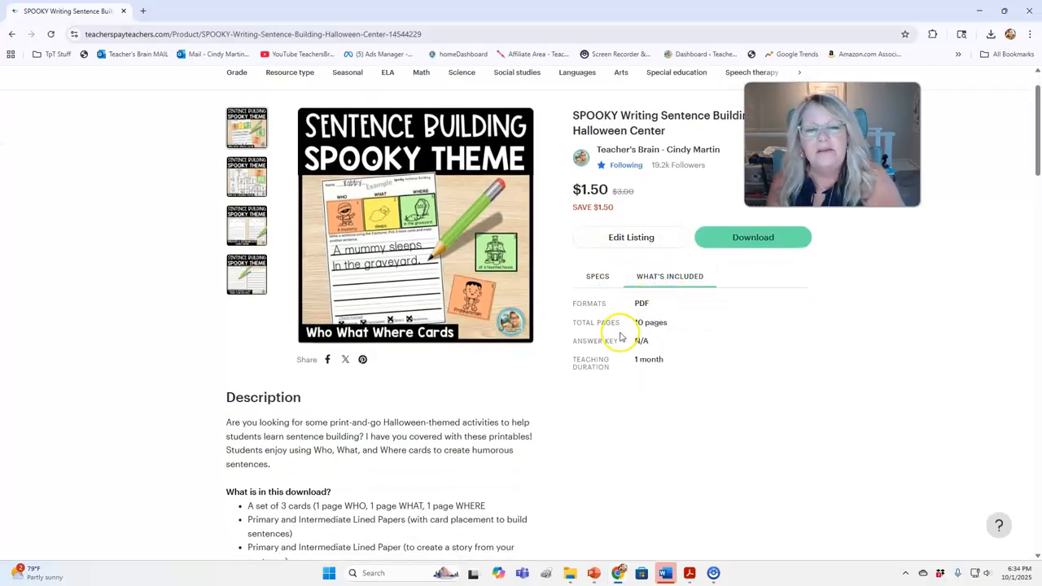
click(579, 276)
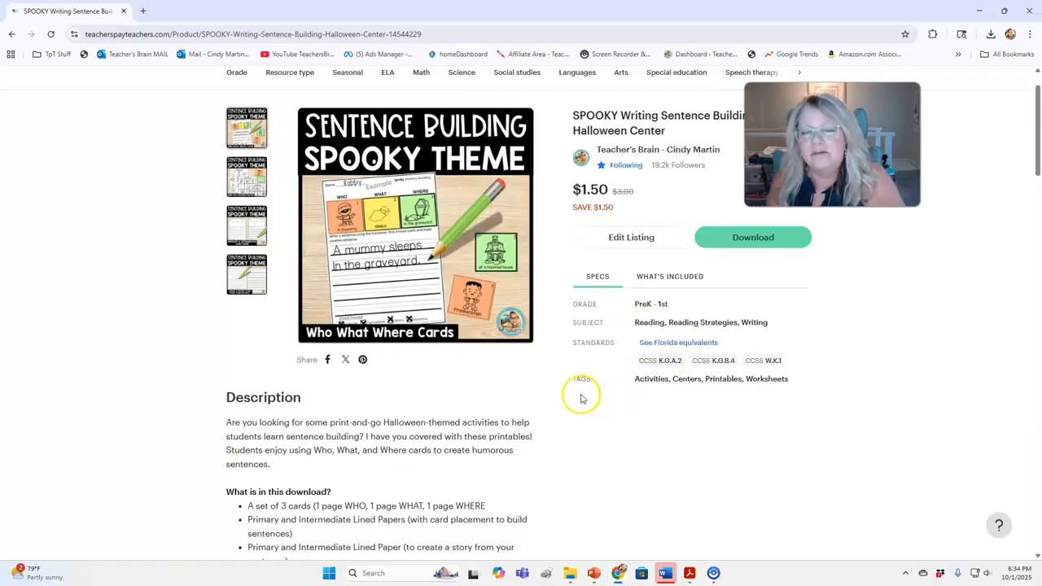
Step: Review the published description and its list of what the download contains
scroll(578, 395, down, 3)
scroll(293, 353, down, 2)
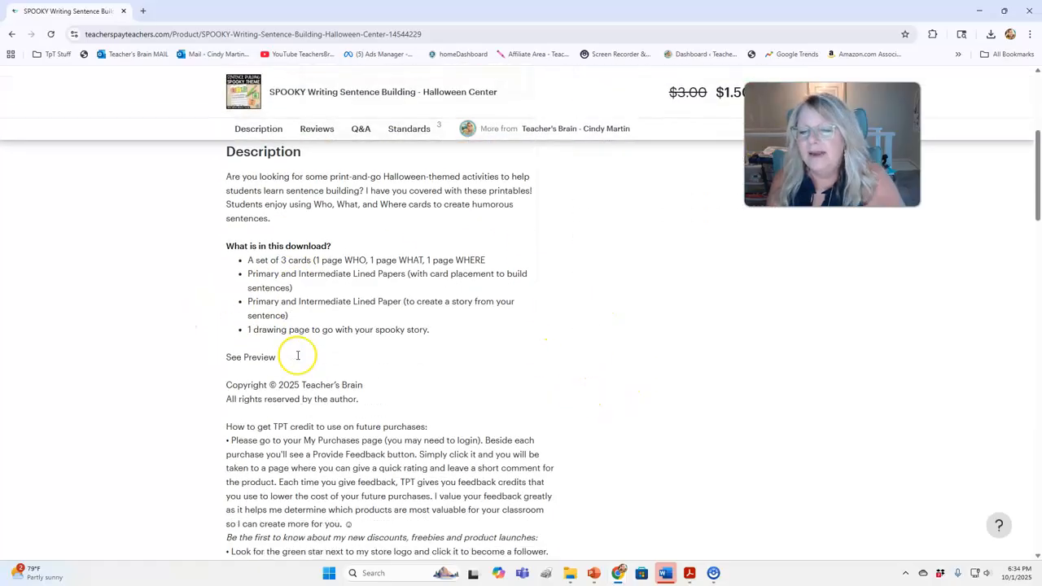
scroll(261, 295, up, 3)
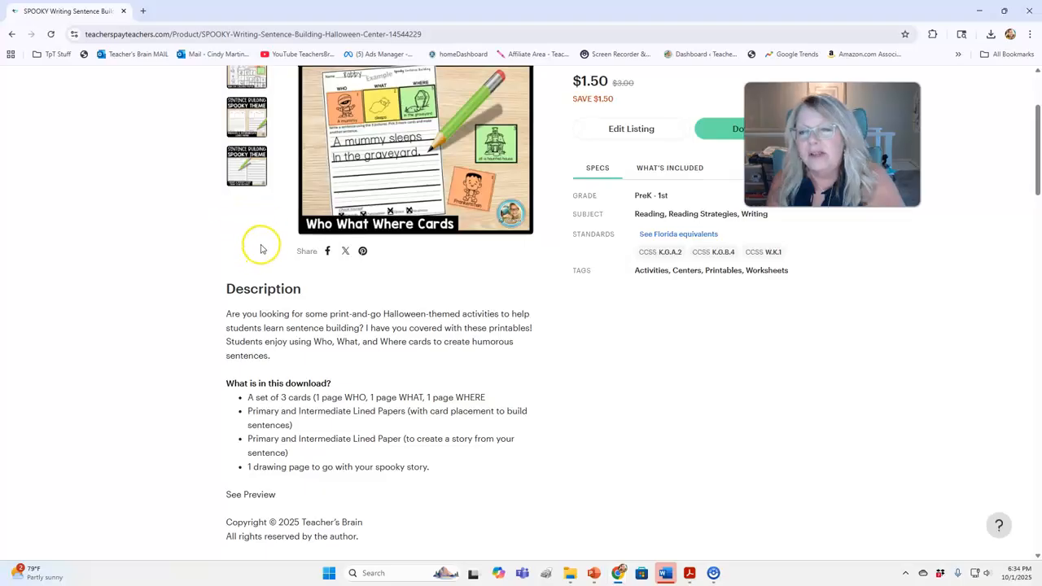
Step: Go through the four product thumbnails again, ending on the spooky story writing paper image
scroll(261, 247, up, 2)
click(243, 180)
click(244, 141)
click(248, 174)
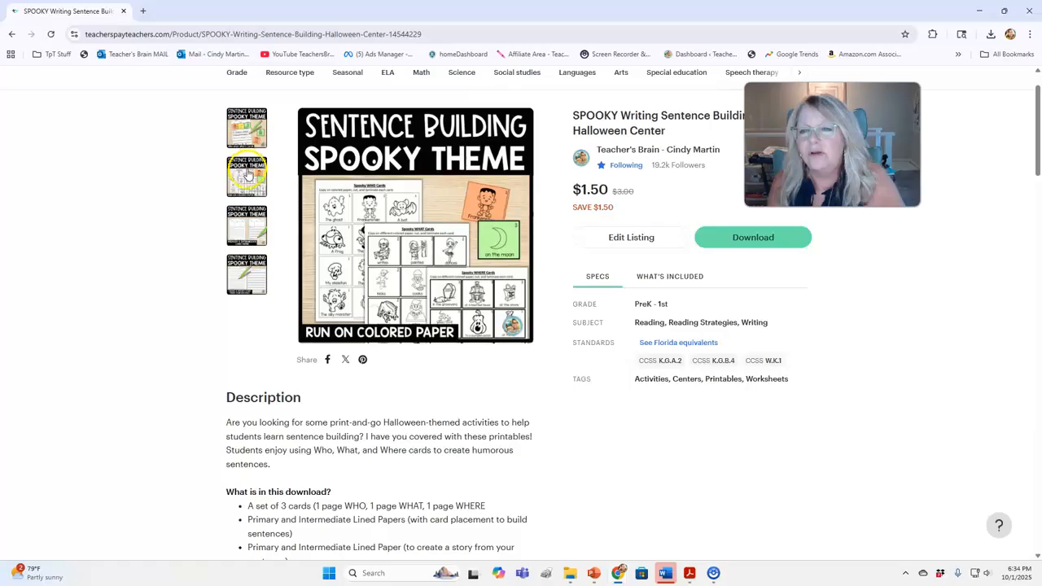
click(249, 225)
click(251, 276)
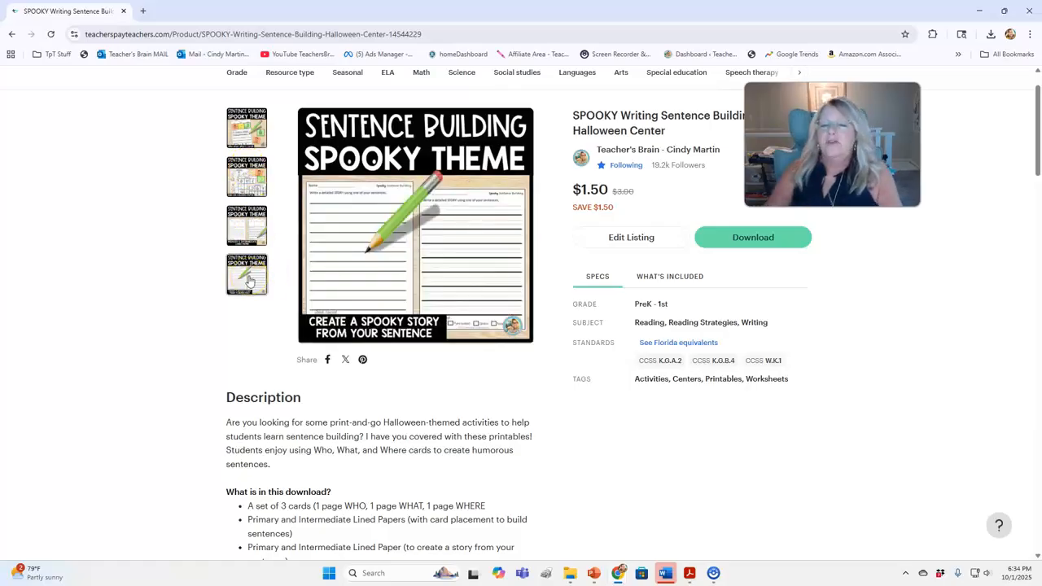
Step: Look over the rest of the product page below the thumbnails and return to its beginning
scroll(235, 349, down, 1)
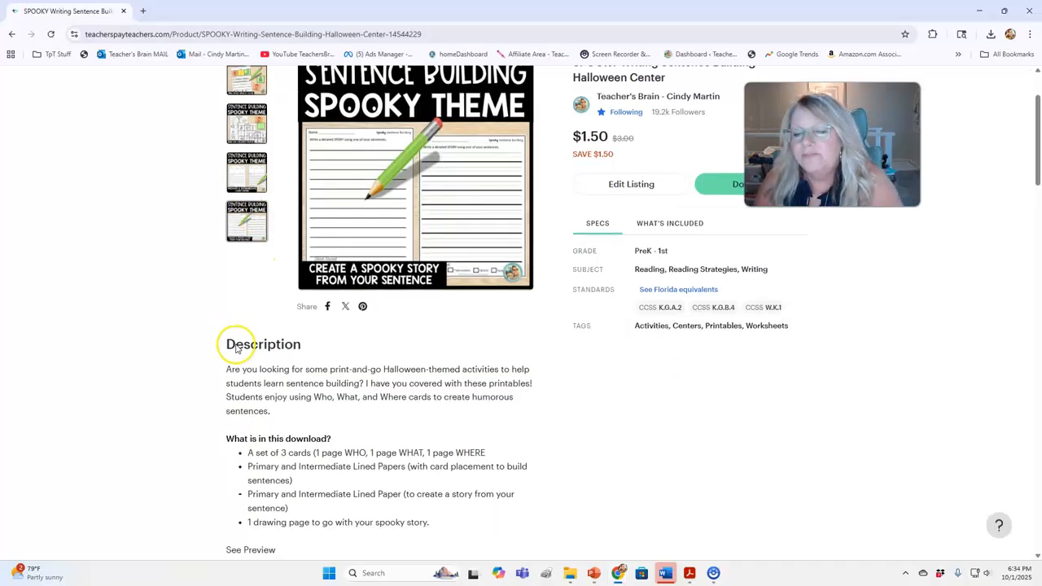
scroll(235, 348, down, 6)
scroll(231, 346, down, 3)
scroll(230, 346, up, 10)
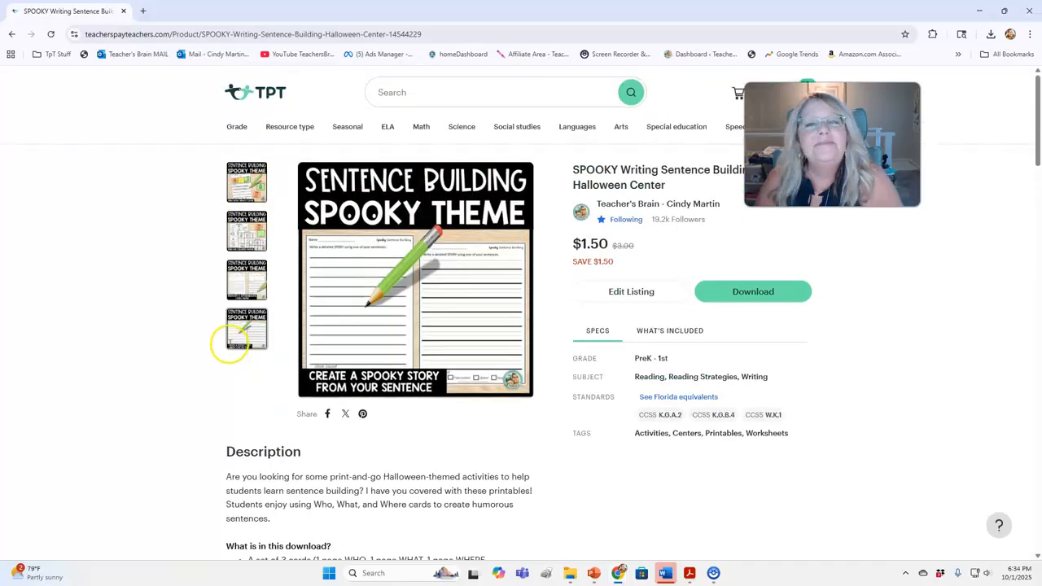